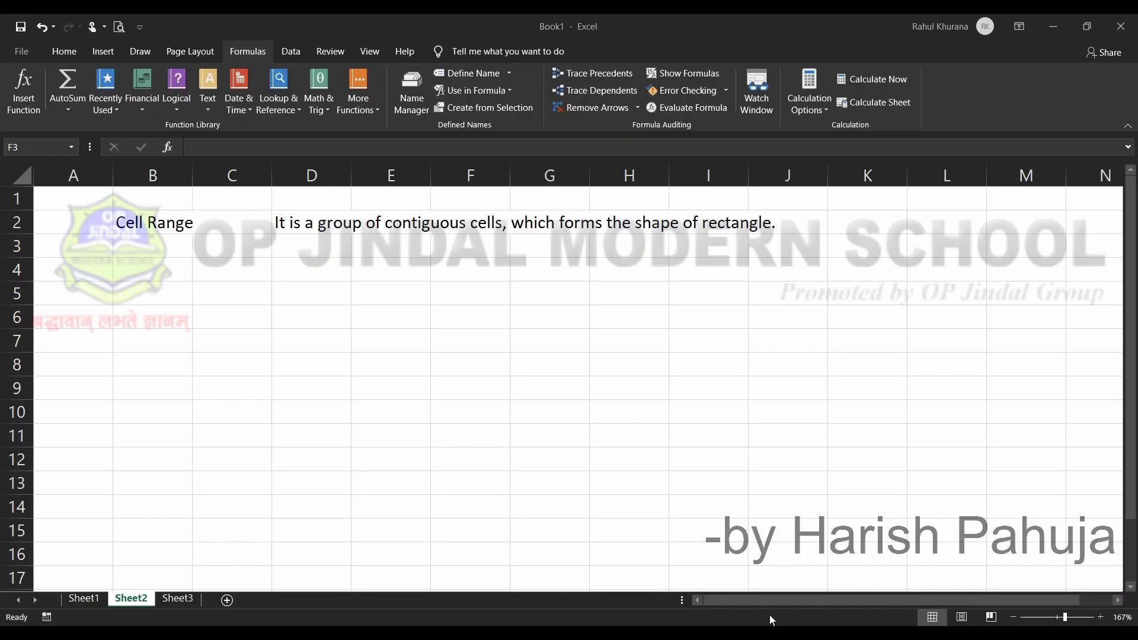
# Move along the Cell Range definition row from F2 back to the label in B2.
pyautogui.click(470, 246)
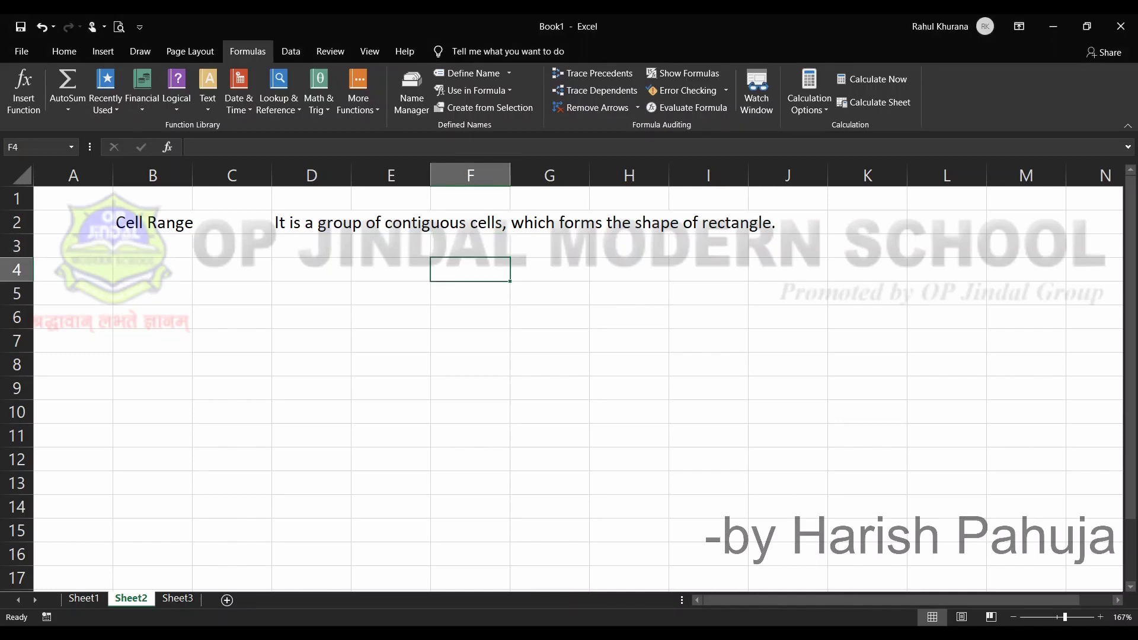
pyautogui.click(470, 222)
pyautogui.click(311, 222)
pyautogui.press('Left')
pyautogui.press('Left')
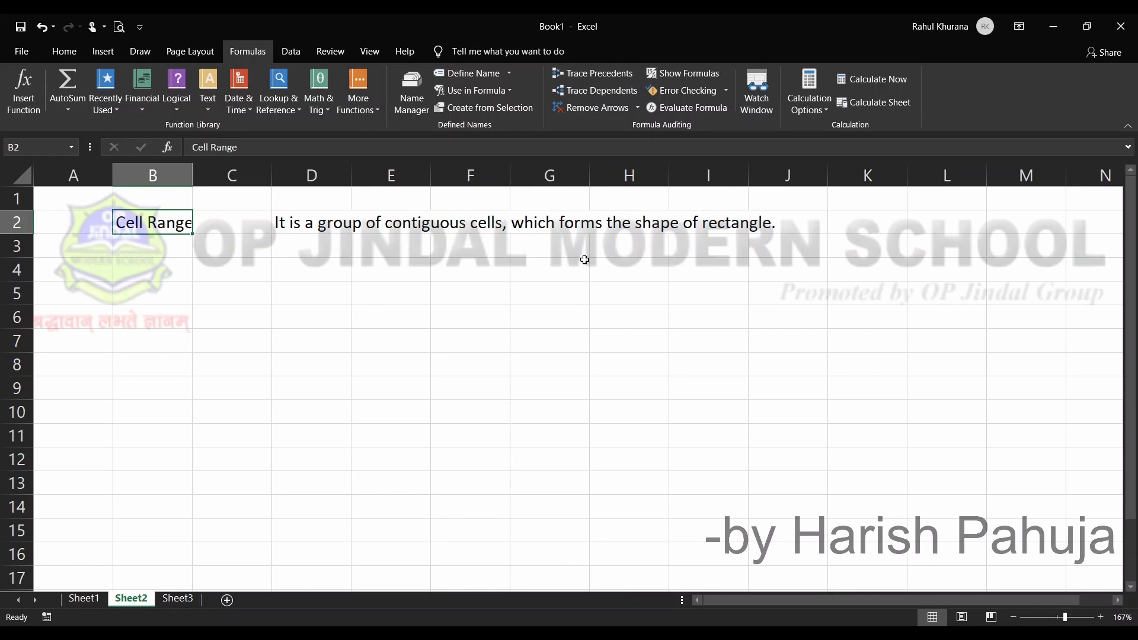
# Drag-select the rectangle F4:G10 with the mouse.
pyautogui.click(477, 272)
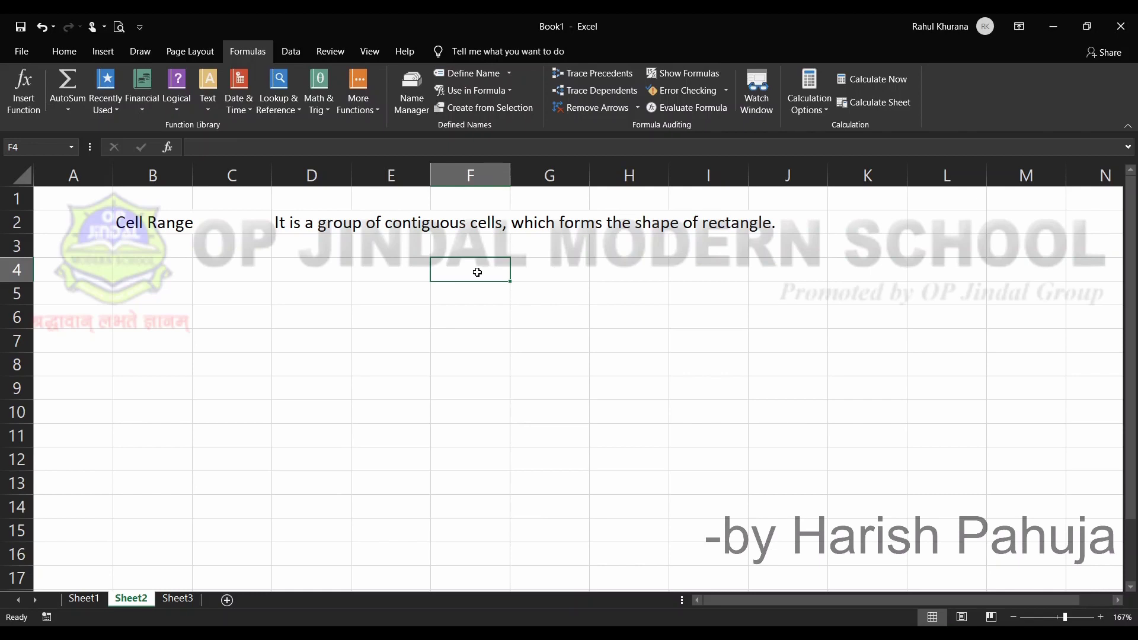
pyautogui.moveTo(478, 272); pyautogui.dragTo(479, 339)
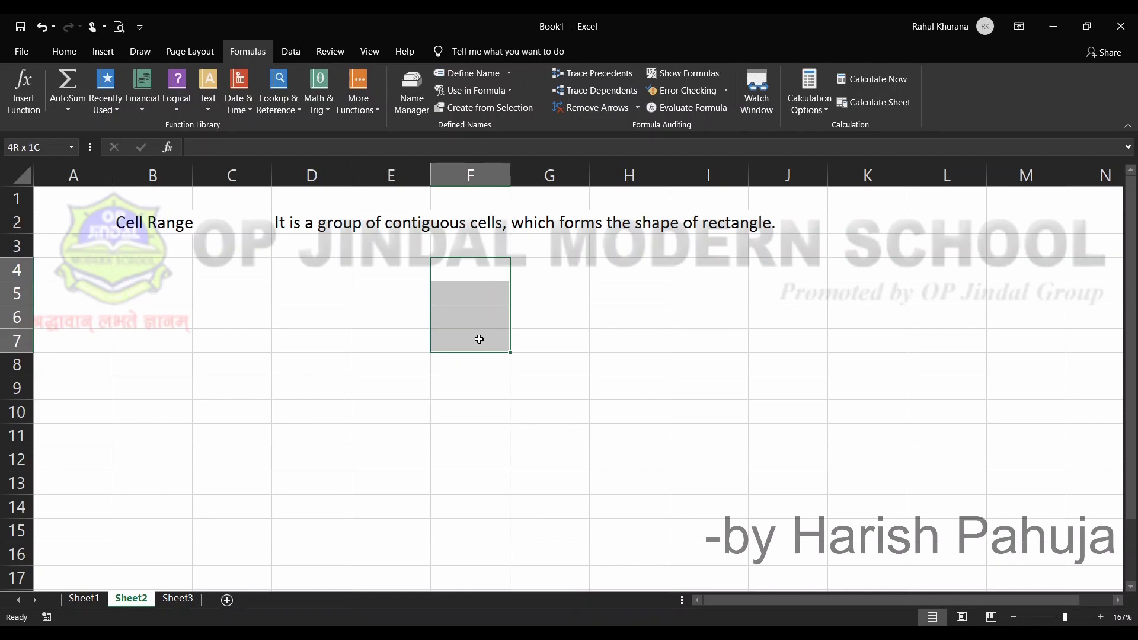
pyautogui.moveTo(479, 339); pyautogui.dragTo(583, 405)
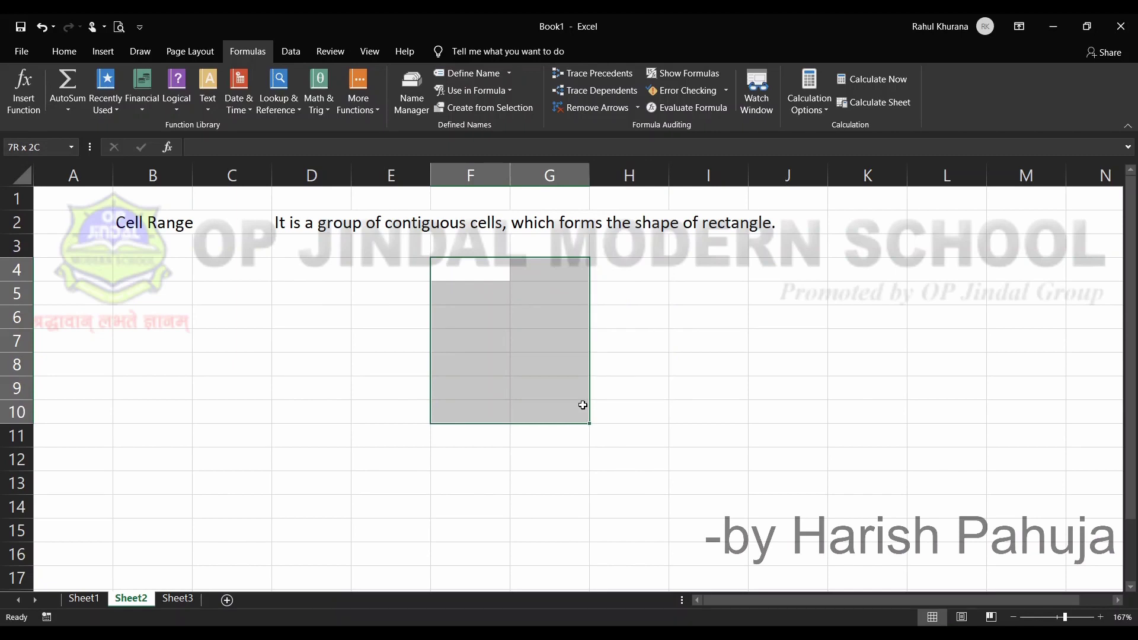
pyautogui.moveTo(583, 404); pyautogui.dragTo(582, 405)
# Grow and shrink a selection from E4 with Shift+arrow keys, ending near E4:F6.
pyautogui.click(387, 273)
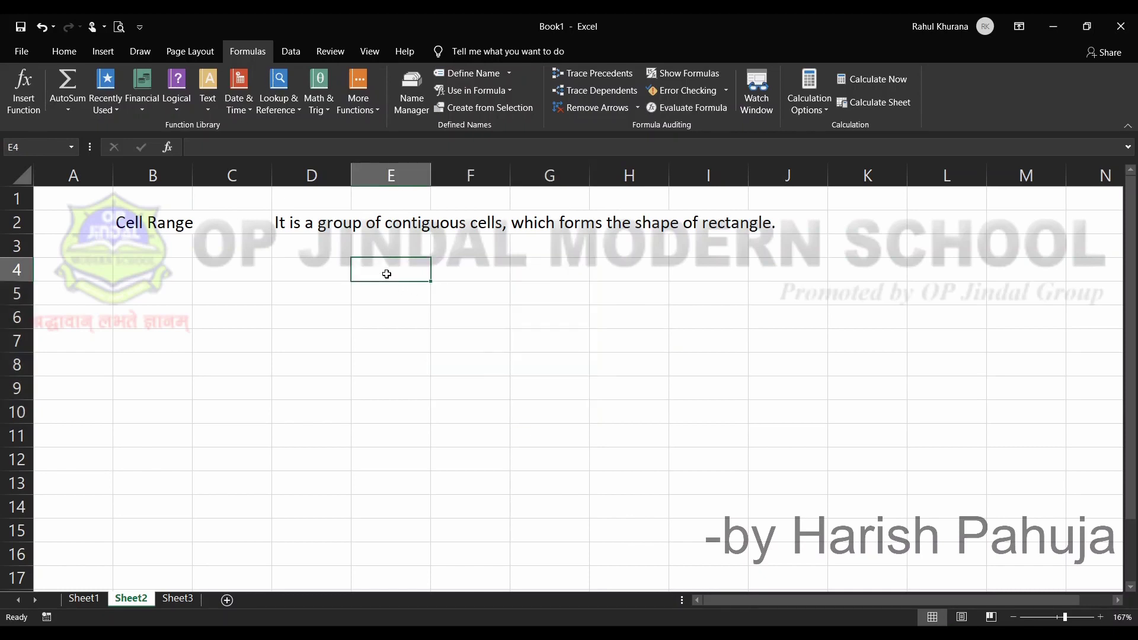
pyautogui.hotkey('shift', 'Down')
pyautogui.hotkey('shift', 'Down')
pyautogui.hotkey('shift', 'Down')
pyautogui.hotkey('shift', 'Down')
pyautogui.hotkey('shift', 'Down')
pyautogui.hotkey('shift', 'Down')
pyautogui.hotkey('shift', 'Right')
pyautogui.hotkey('shift', 'Right')
pyautogui.hotkey('shift', 'Right')
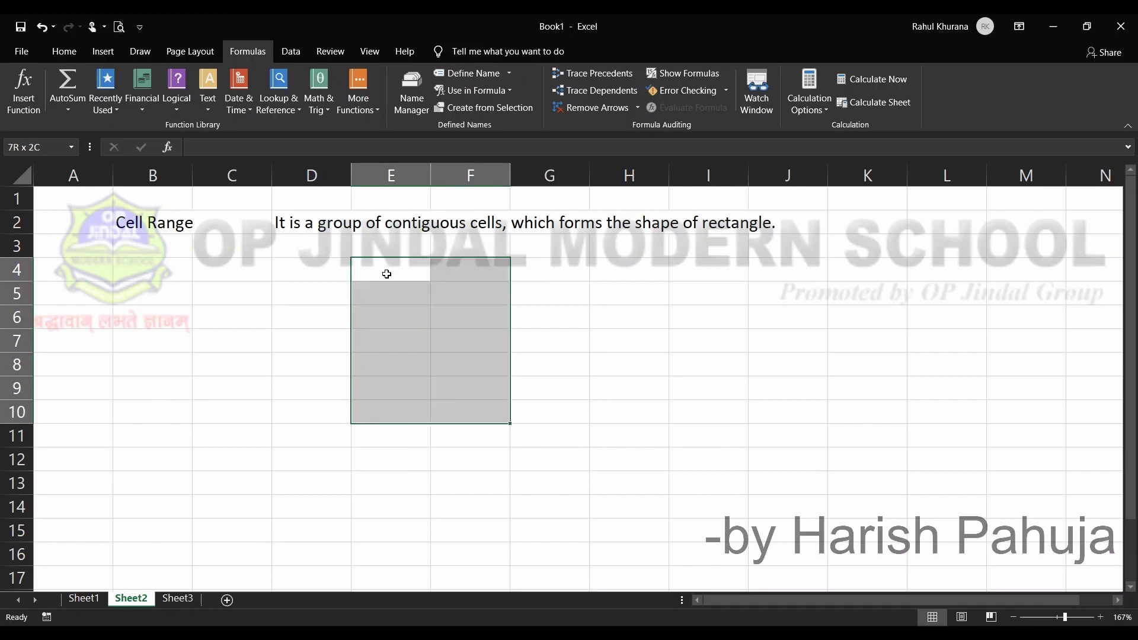
pyautogui.hotkey('shift', 'Left')
pyautogui.hotkey('shift', 'Left')
pyautogui.hotkey('shift', 'Left')
pyautogui.hotkey('shift', 'Left')
pyautogui.hotkey('shift', 'Left')
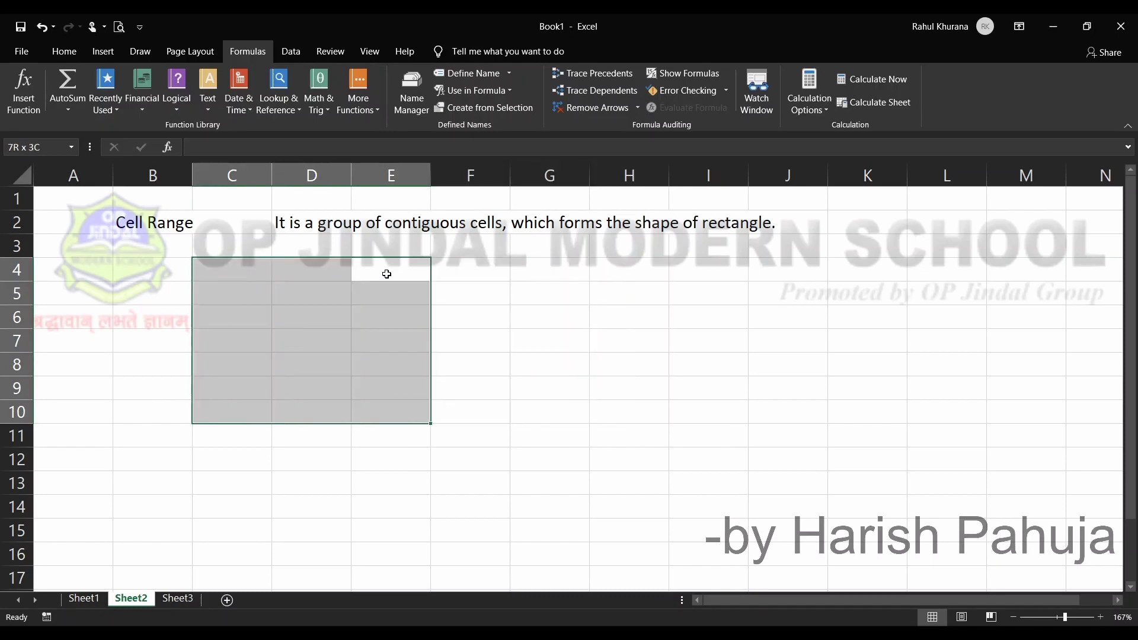
pyautogui.hotkey('shift', 'Up')
pyautogui.hotkey('shift', 'Up')
pyautogui.hotkey('shift', 'Up')
pyautogui.hotkey('shift', 'Up')
pyautogui.hotkey('shift', 'Up')
pyautogui.hotkey('shift', 'Right')
pyautogui.hotkey('shift', 'Right')
pyautogui.hotkey('shift', 'Right')
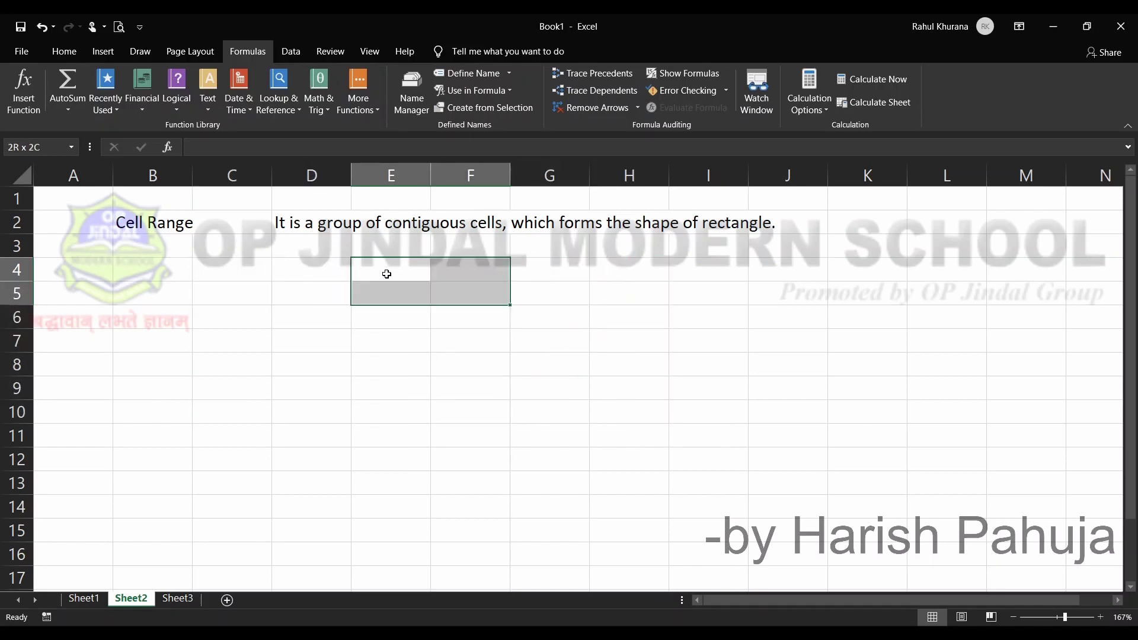
pyautogui.hotkey('shift', 'Down')
pyautogui.hotkey('shift', 'Down')
pyautogui.hotkey('shift', 'Down')
pyautogui.hotkey('shift', 'Down')
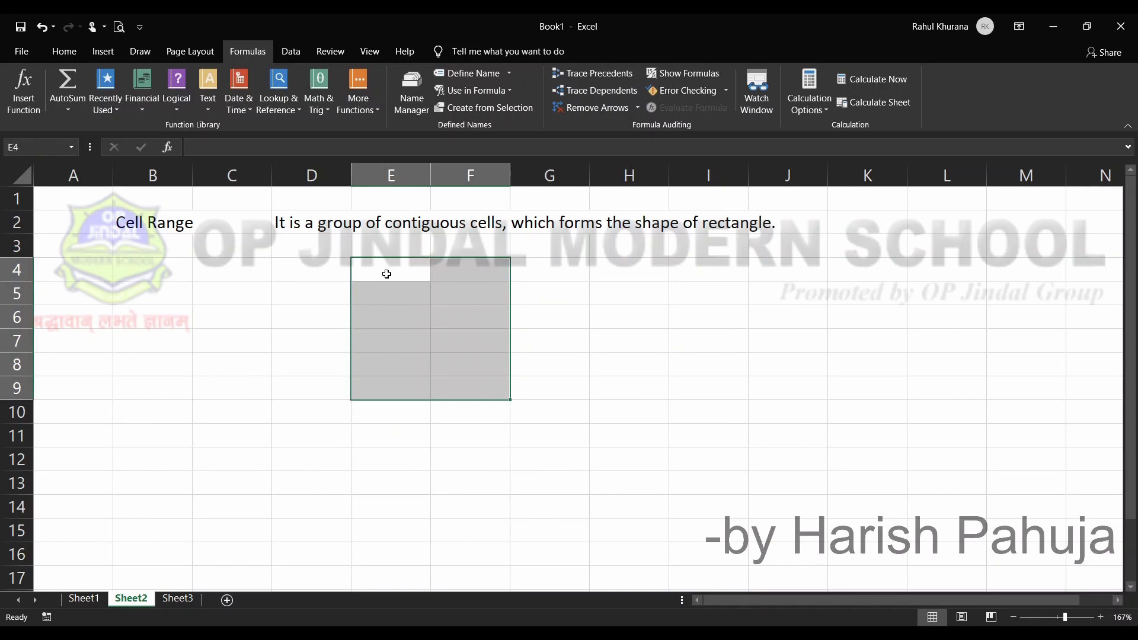
# Turn on F8 extend mode at G7 and move up column G to G5.
pyautogui.click(535, 338)
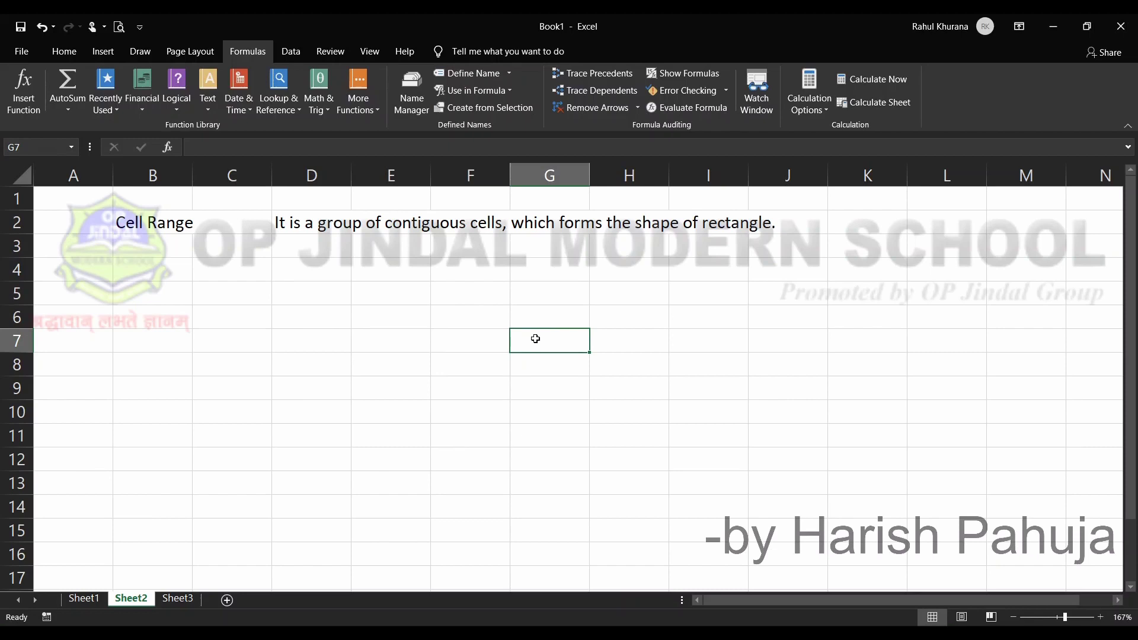
pyautogui.press('F8')
pyautogui.press('F8')
pyautogui.scroll(-11, 535, 338)
pyautogui.scroll(10, 535, 339)
pyautogui.scroll(2, 535, 338)
pyautogui.press('Up')
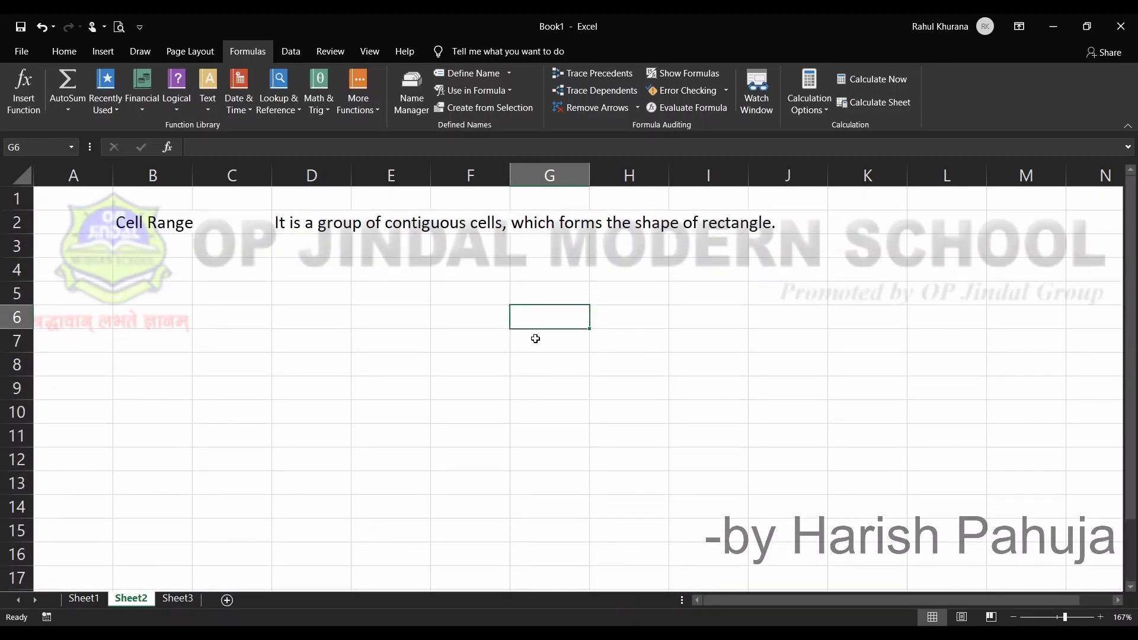
pyautogui.press('Up')
pyautogui.hotkey('ctrl', 'Up')
pyautogui.press('Down')
pyautogui.press('Down')
pyautogui.press('Down')
pyautogui.press('Down')
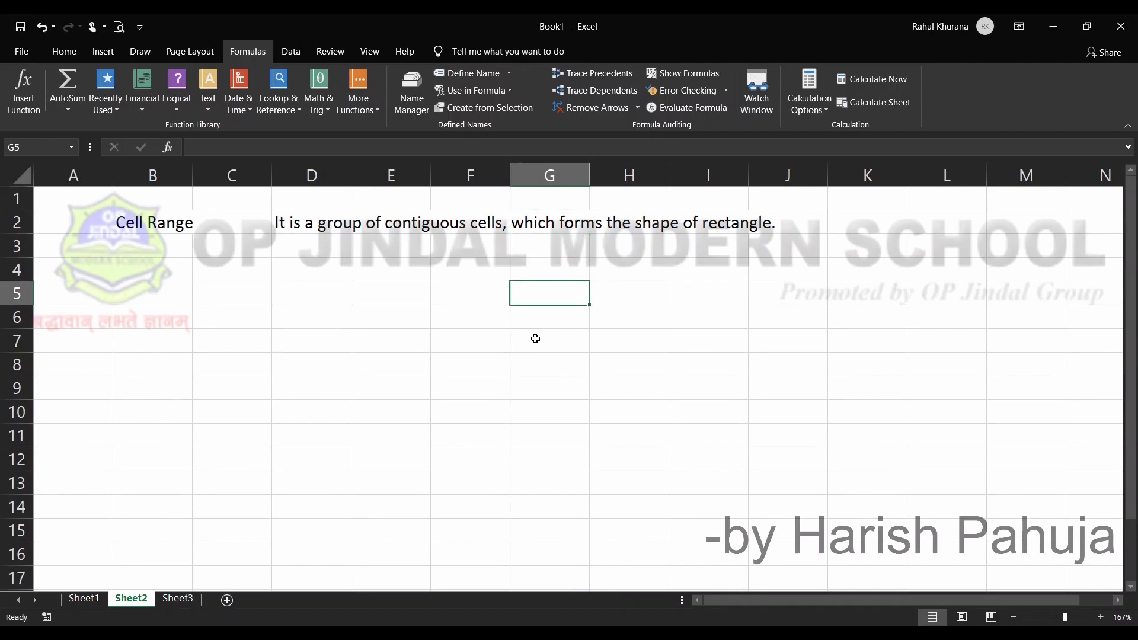
# Extend a selection a page down and across columns D–G with F8, then turn extend mode off.
pyautogui.press('F8')
pyautogui.press('pagedown')
pyautogui.press('pagedown')
pyautogui.press('Home')
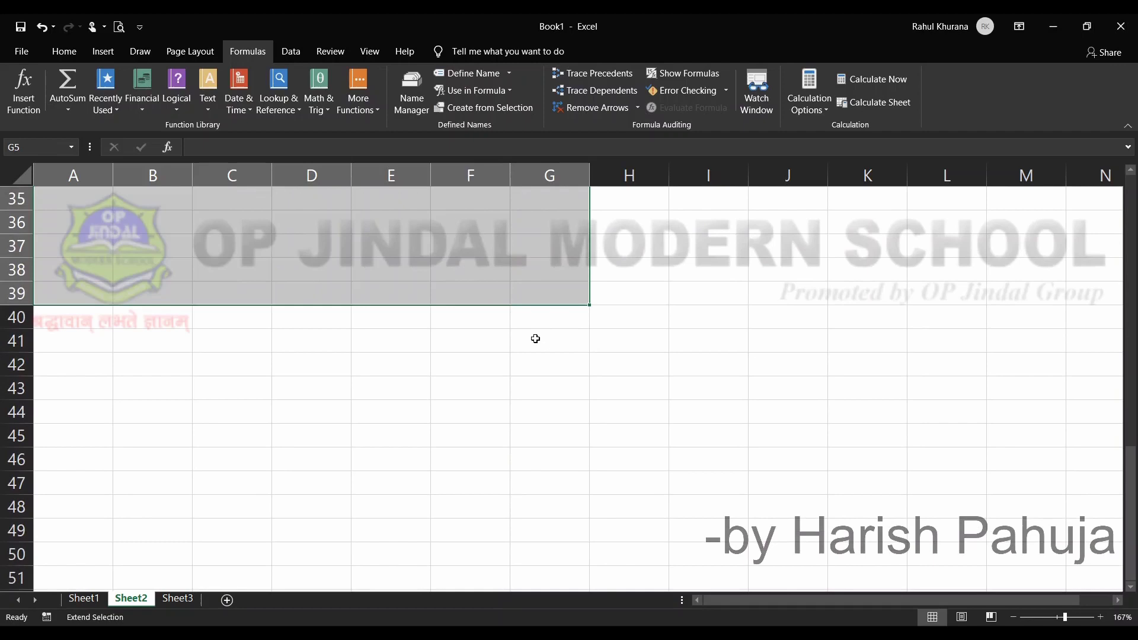
pyautogui.press('Right')
pyautogui.press('Right')
pyautogui.press('Right')
pyautogui.press('F8')
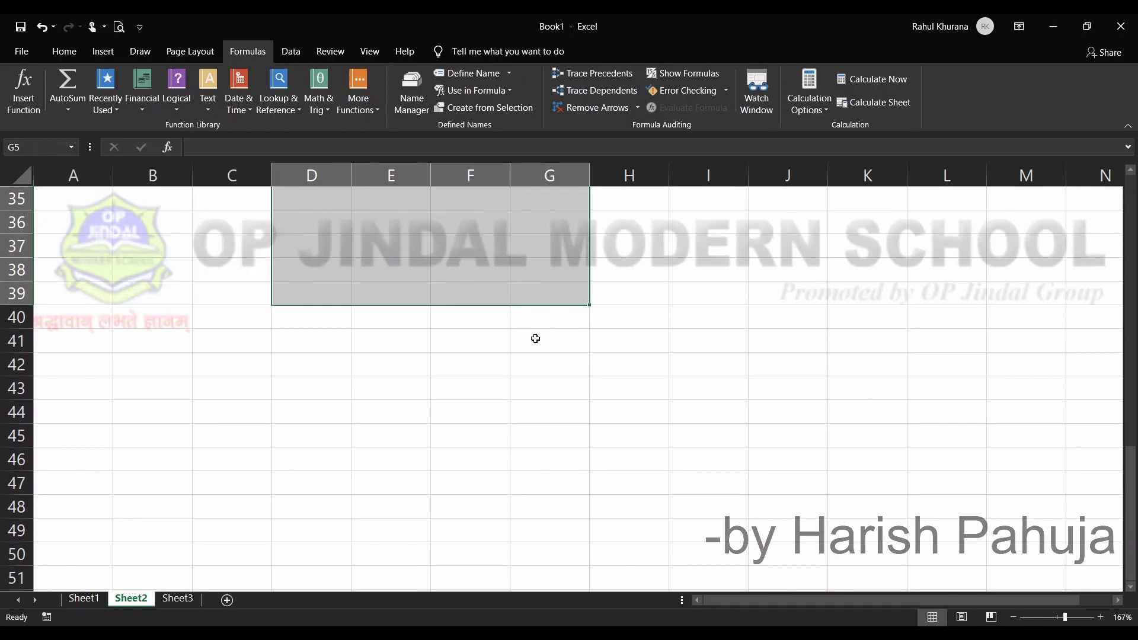
pyautogui.hotkey('ctrl', 'Up')
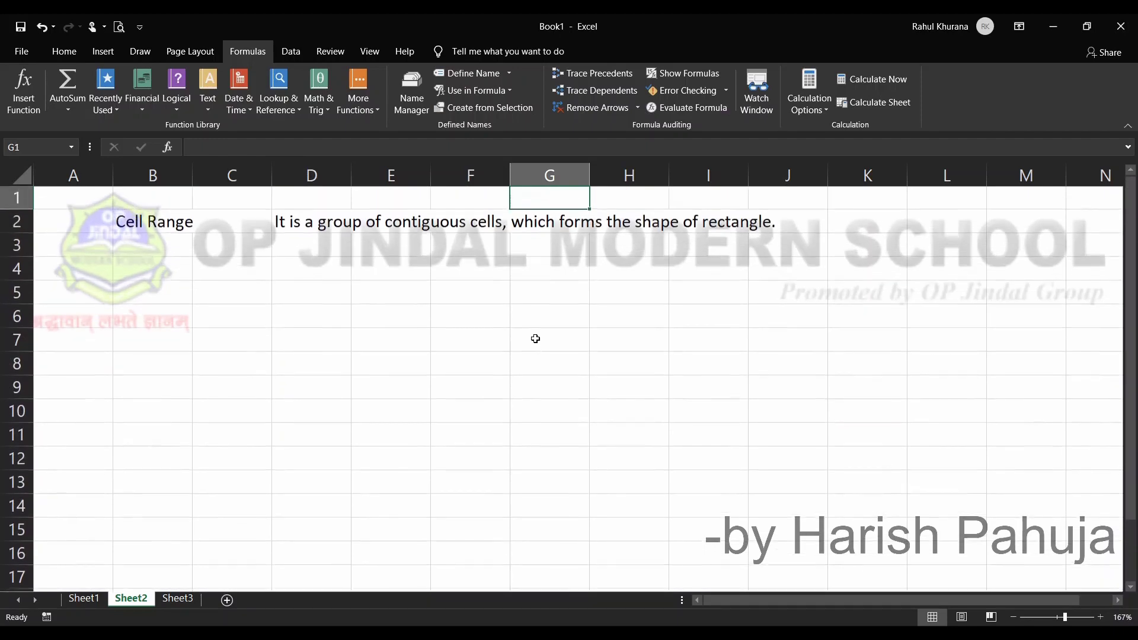
pyautogui.press('Down')
pyautogui.press('Down')
pyautogui.press('Down')
pyautogui.press('Down')
pyautogui.press('Down')
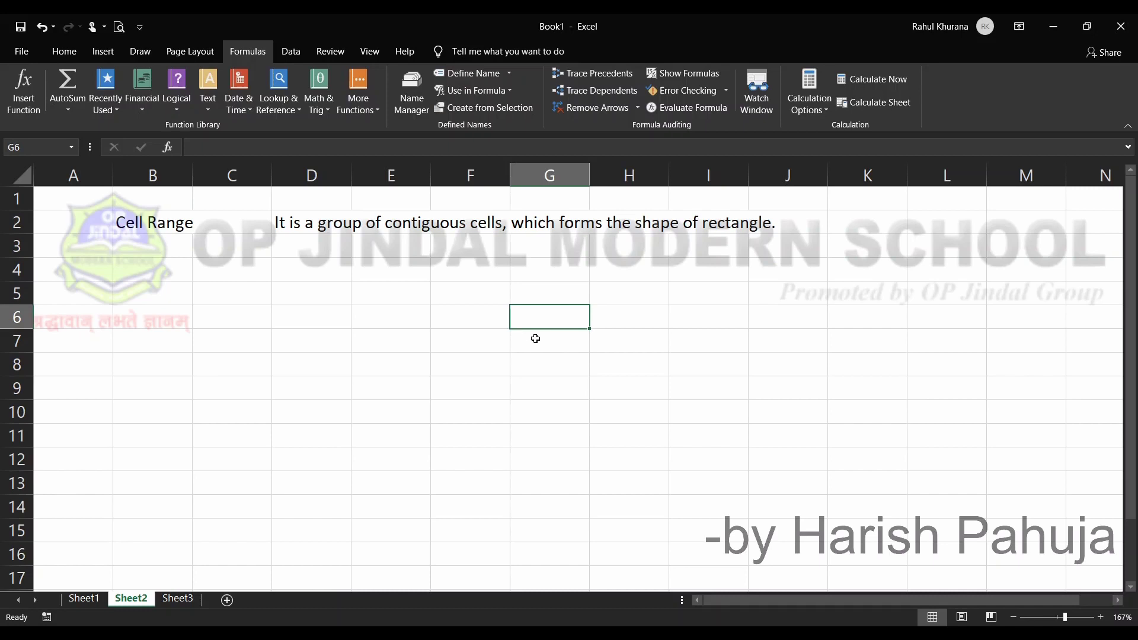
# Select F4:F9 with Shift+Down, pick B14, then switch to Sheet1.
pyautogui.click(468, 278)
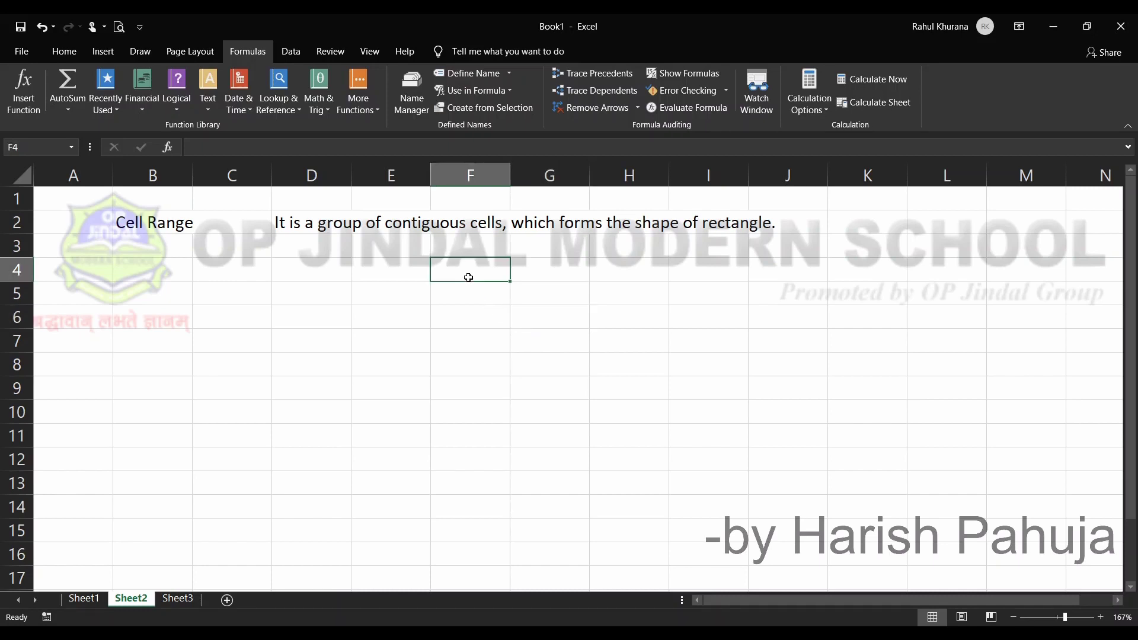
pyautogui.hotkey('shift', 'Down')
pyautogui.hotkey('shift', 'Down')
pyautogui.hotkey('shift', 'Down')
pyautogui.hotkey('shift', 'Down')
pyautogui.hotkey('shift', 'Down')
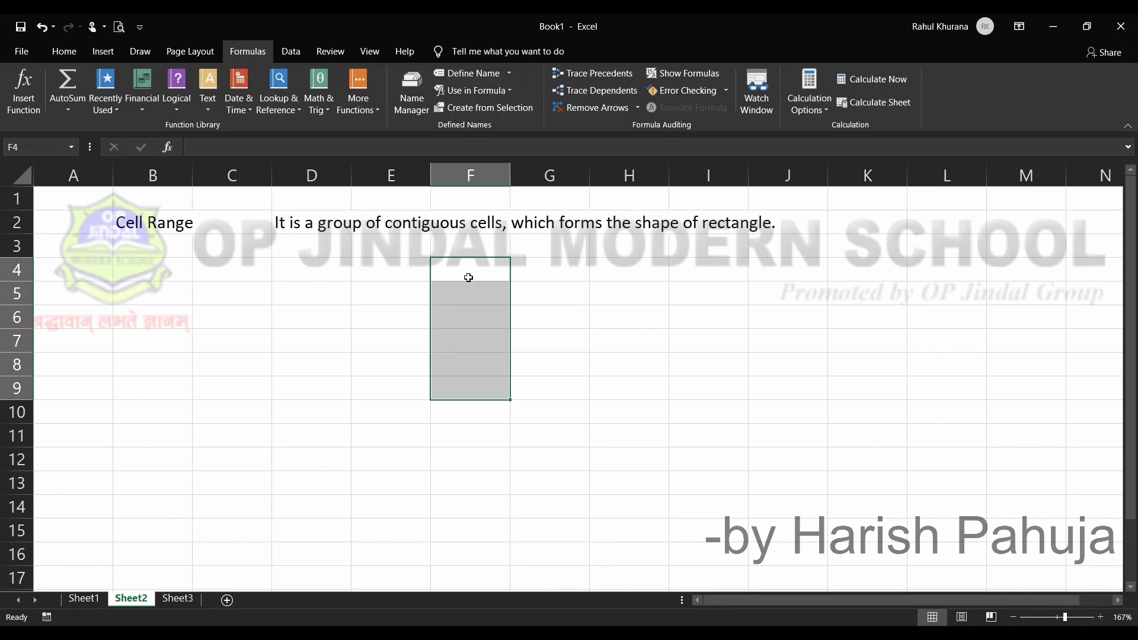
pyautogui.click(125, 512)
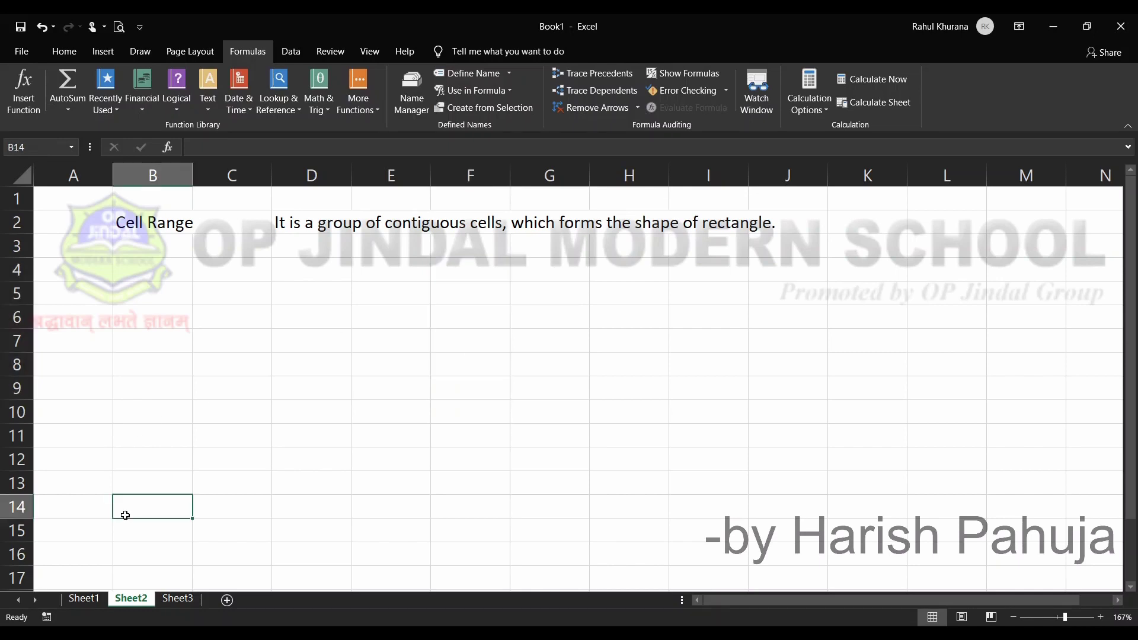
pyautogui.click(86, 600)
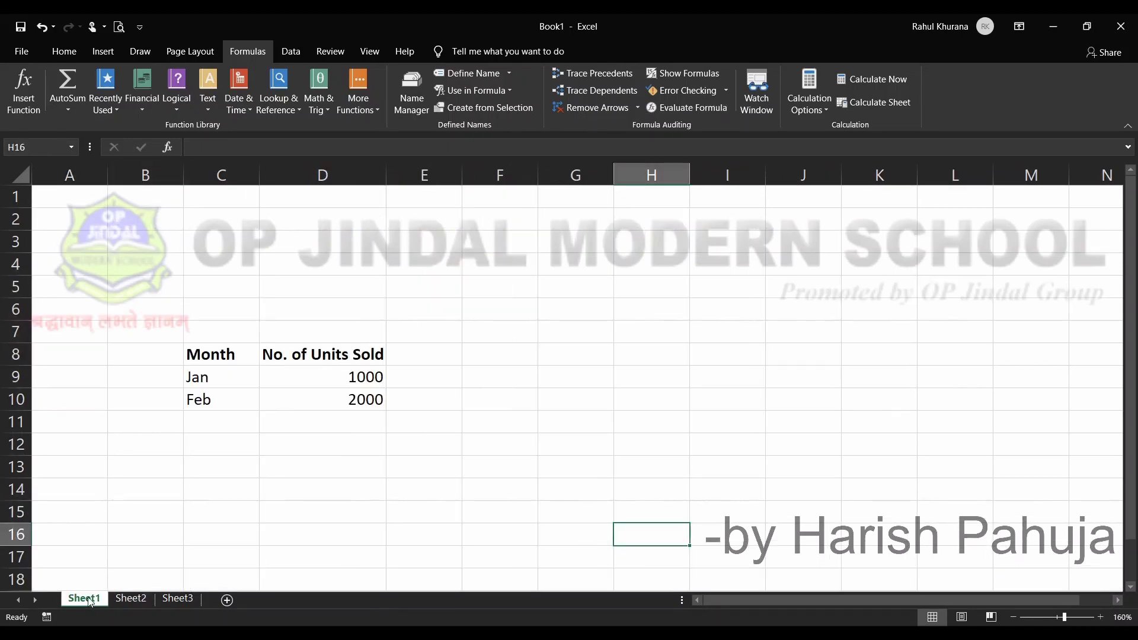
# Select the Jan and Feb month cells below the Month header.
pyautogui.click(214, 422)
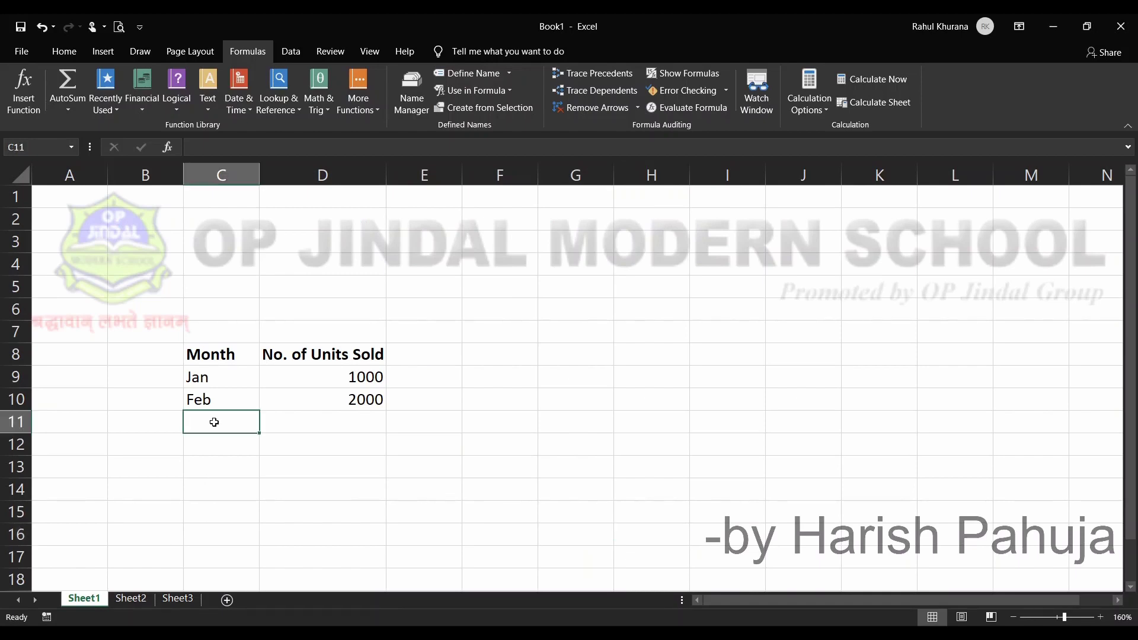
pyautogui.click(209, 379)
pyautogui.moveTo(208, 380); pyautogui.dragTo(266, 508)
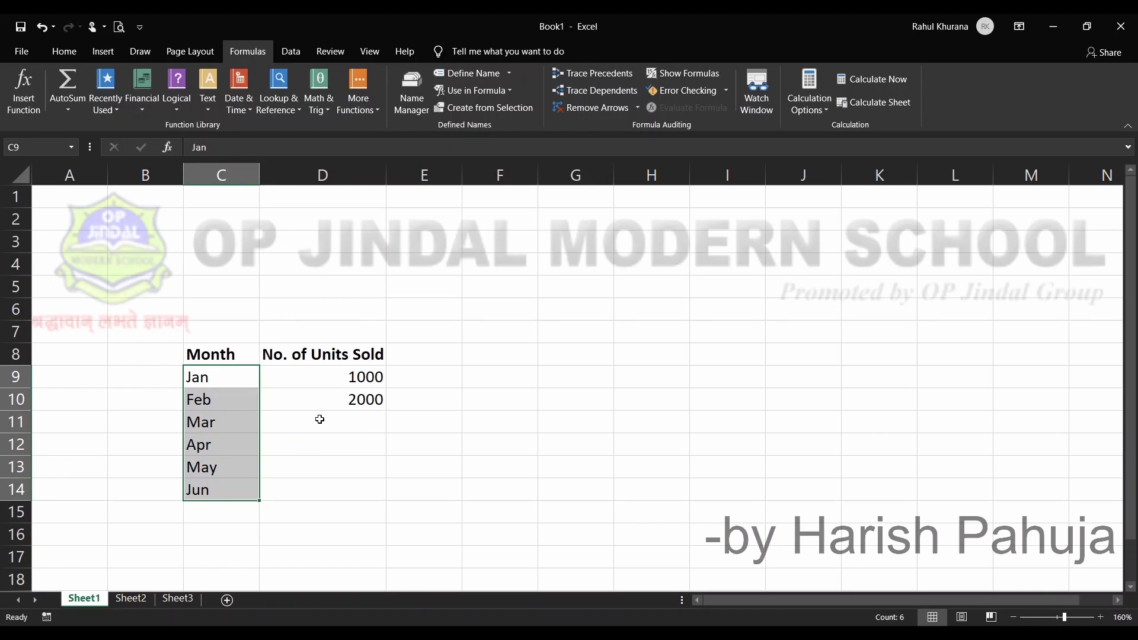
# Enter 4000, 3000, 2000 and 2000 into D11:D14, then select the units column.
pyautogui.click(341, 415)
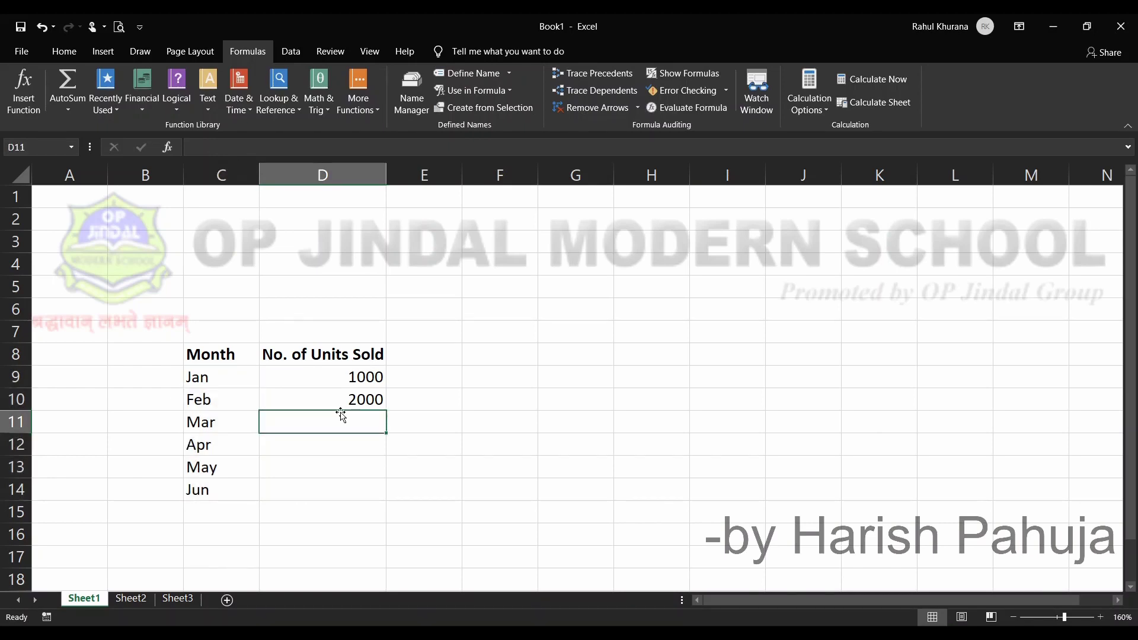
pyautogui.write('4000')
pyautogui.press('Return')
pyautogui.write('3000')
pyautogui.press('Return')
pyautogui.write('2000')
pyautogui.press('Return')
pyautogui.write('2000')
pyautogui.press('Return')
pyautogui.press('Up')
pyautogui.press('Up')
pyautogui.press('Up')
pyautogui.press('Up')
pyautogui.press('Up')
pyautogui.press('Up')
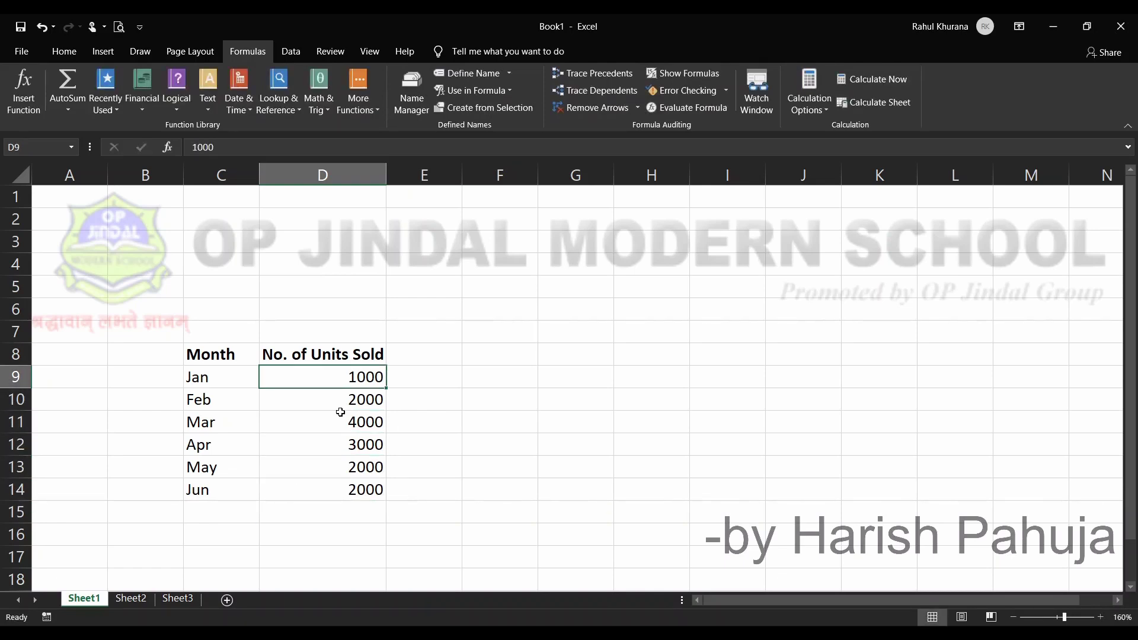
pyautogui.hotkey('shift', 'Down')
pyautogui.hotkey('shift', 'Down')
pyautogui.hotkey('shift', 'Down')
pyautogui.hotkey('shift', 'Down')
pyautogui.hotkey('shift', 'Down')
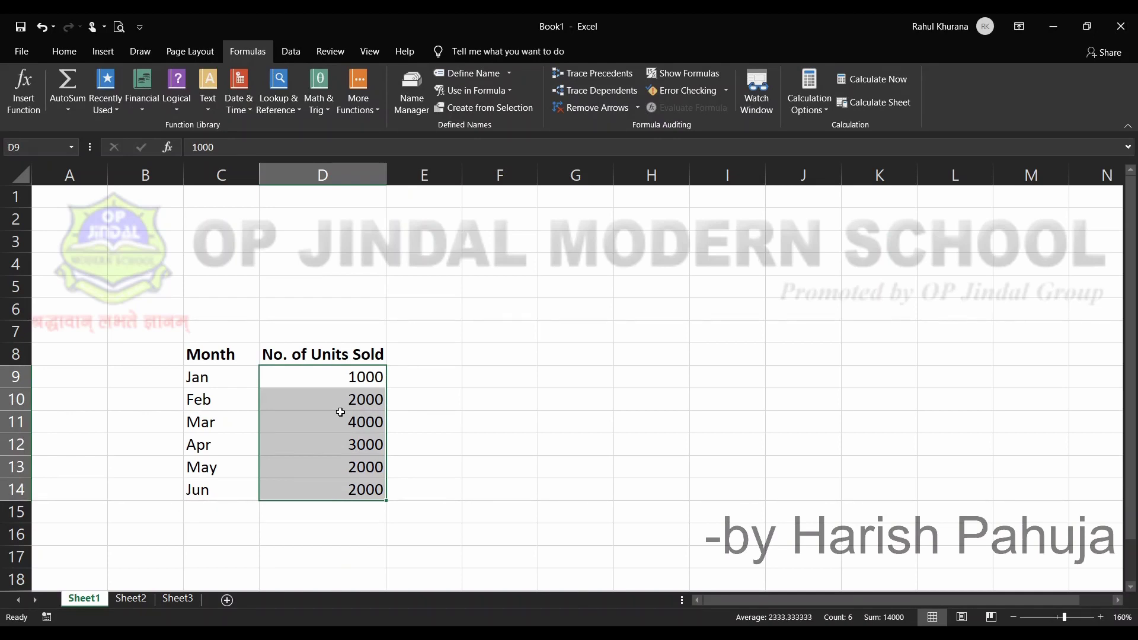
# Enter =SUM(D9:D14) in D15 to total the units as 14000.
pyautogui.click(333, 506)
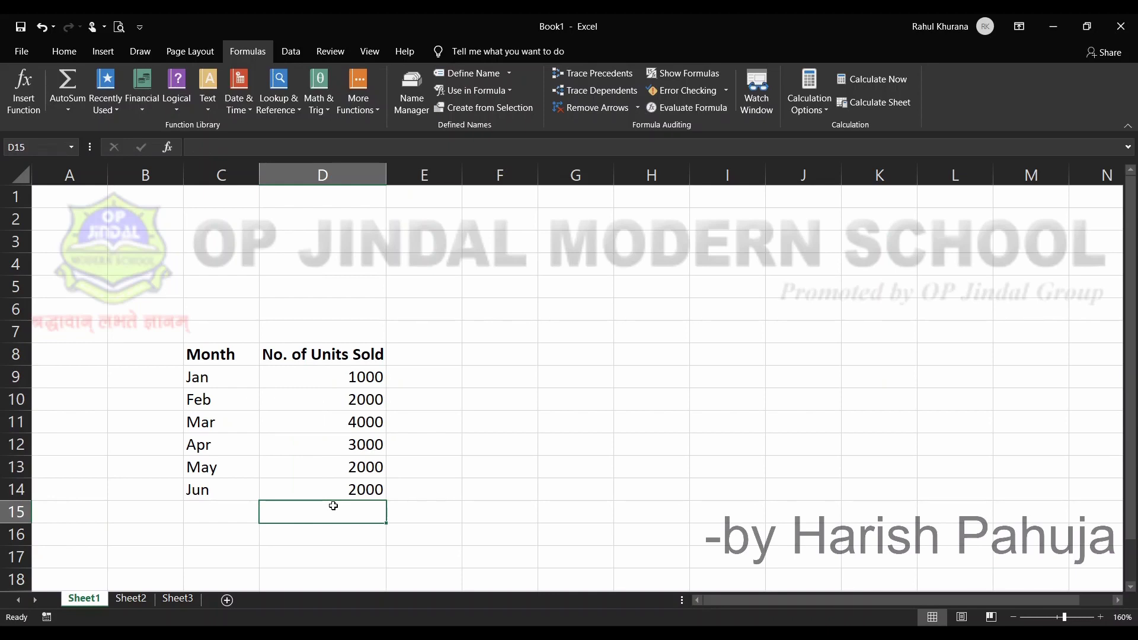
pyautogui.write('=su')
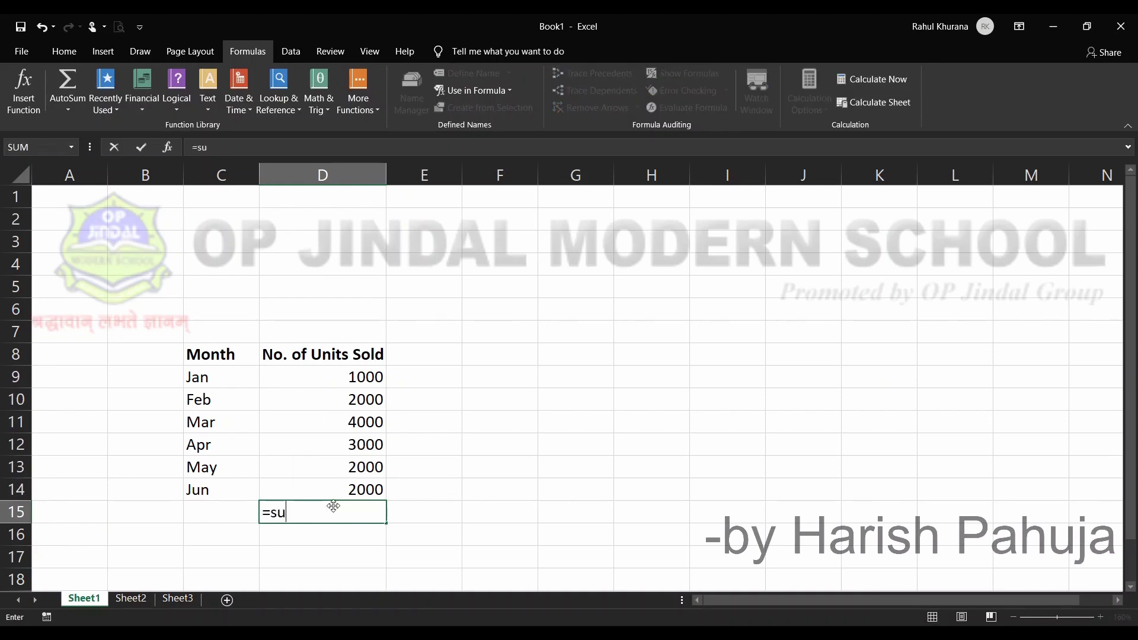
pyautogui.write('m(')
pyautogui.moveTo(308, 379); pyautogui.dragTo(310, 485)
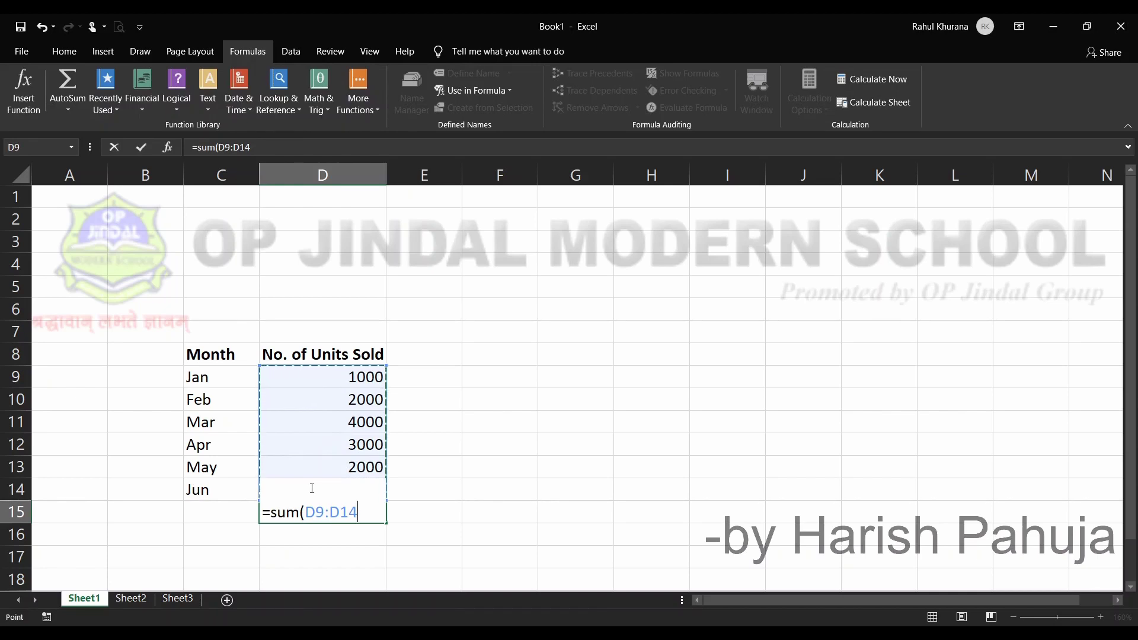
pyautogui.write(')')
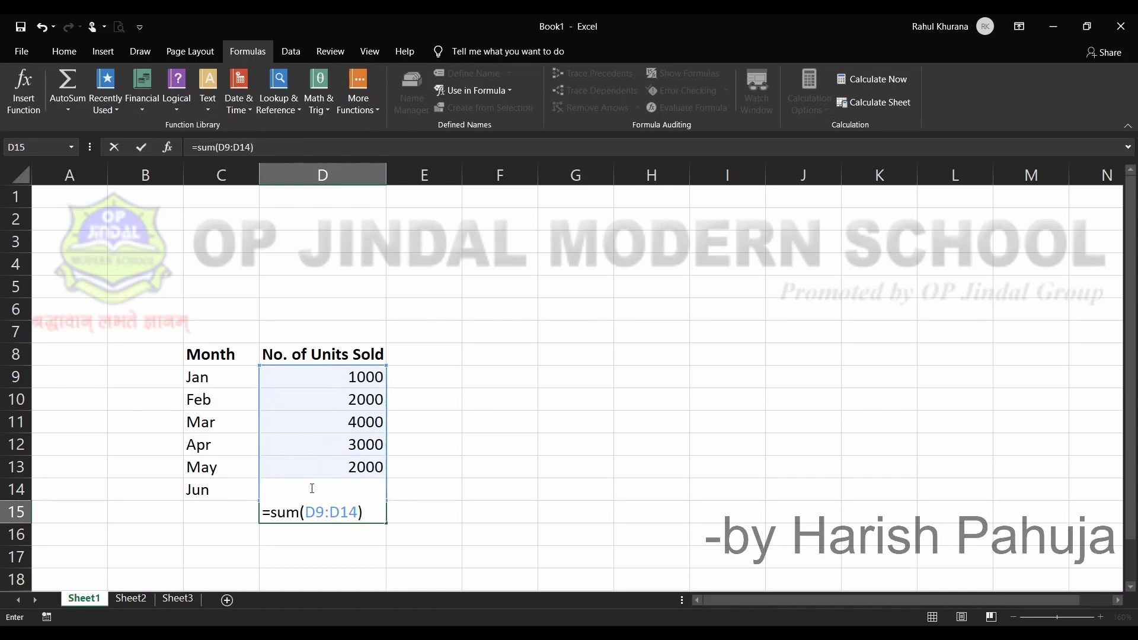
pyautogui.press('Return')
pyautogui.press('Up')
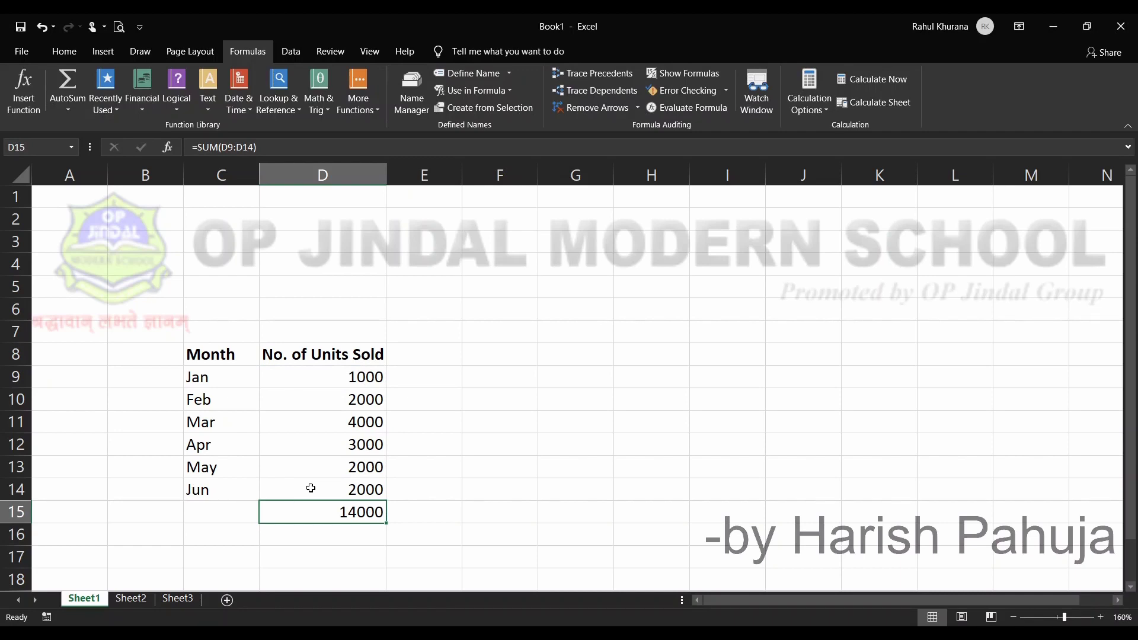
pyautogui.press('Up')
pyautogui.press('Up')
pyautogui.press('Up')
pyautogui.press('Up')
pyautogui.press('Up')
pyautogui.press('Up')
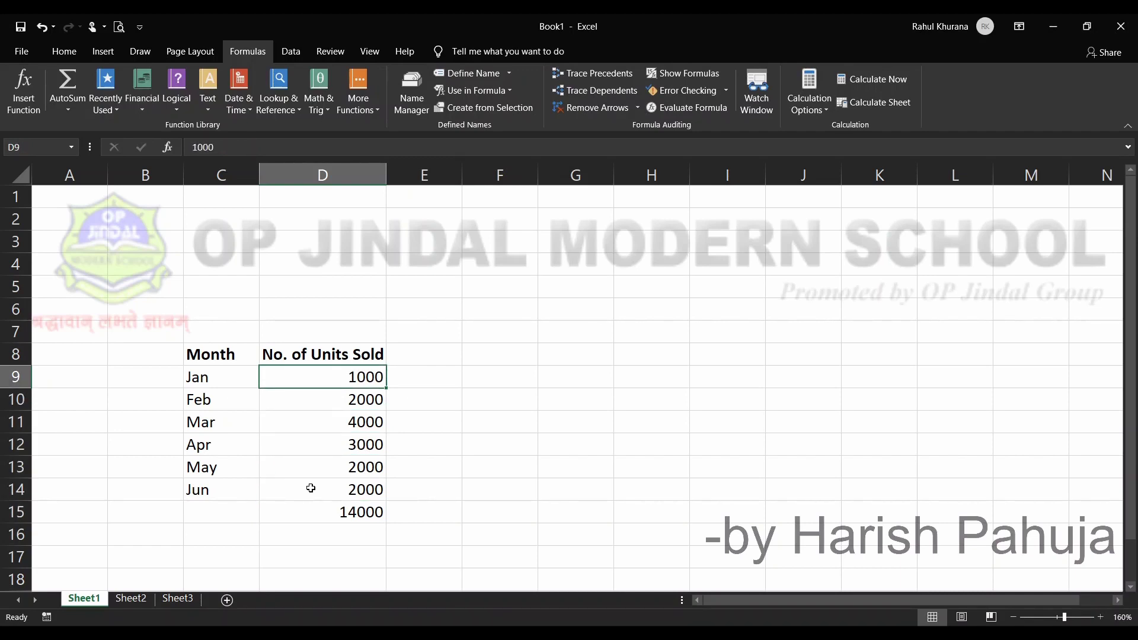
# Delete the D15 total formula and reselect the units range D9:D14.
pyautogui.hotkey('shift', 'Down')
pyautogui.hotkey('shift', 'Down')
pyautogui.hotkey('shift', 'Down')
pyautogui.hotkey('shift', 'Down')
pyautogui.hotkey('shift', 'Down')
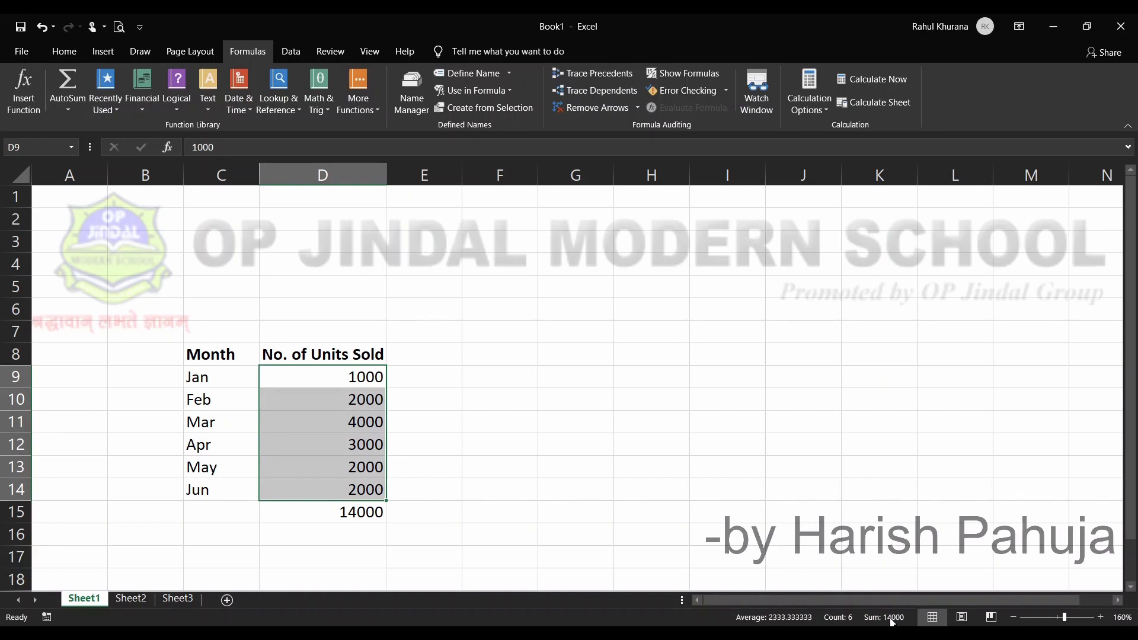
pyautogui.click(360, 512)
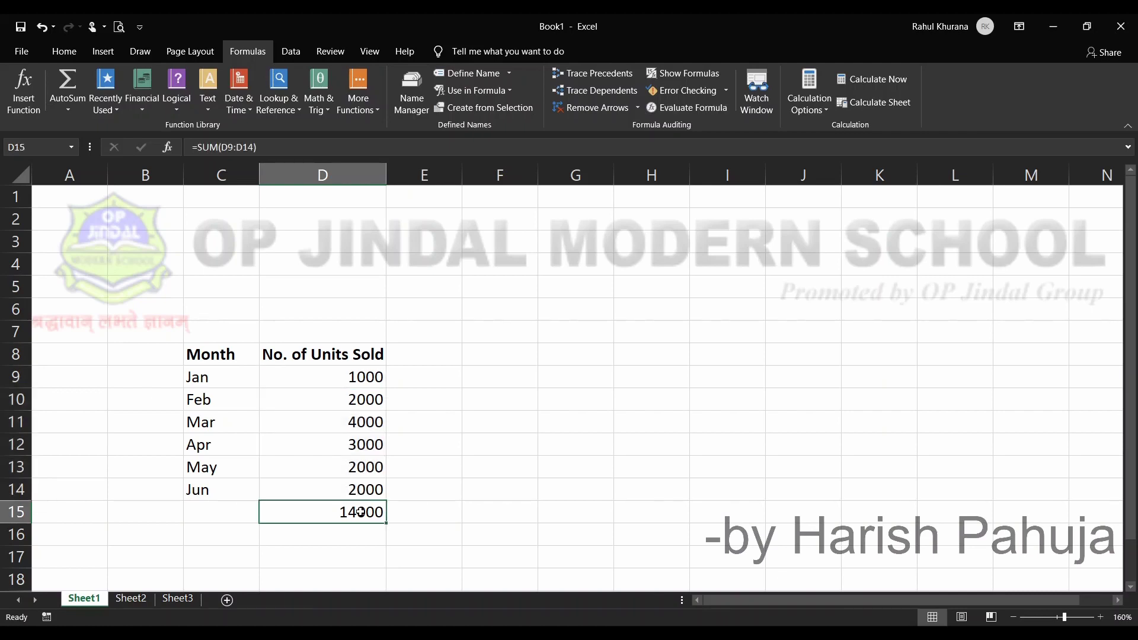
pyautogui.press('Delete')
pyautogui.press('Up')
pyautogui.press('Up')
pyautogui.press('Up')
pyautogui.press('Up')
pyautogui.press('Up')
pyautogui.press('Up')
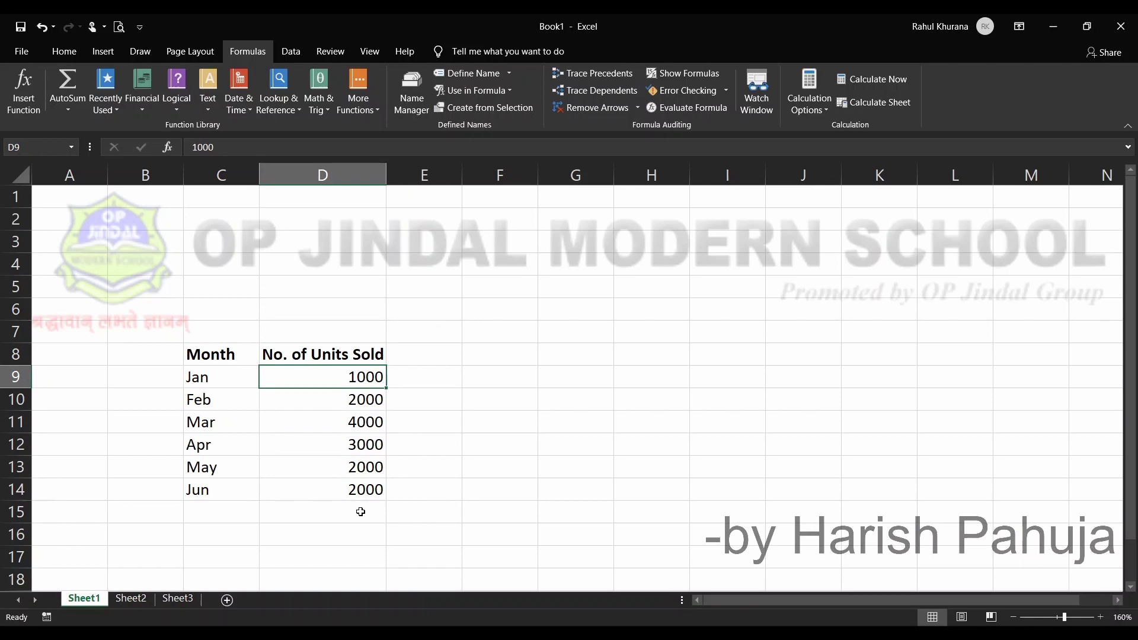
pyautogui.hotkey('shift', 'Down')
pyautogui.hotkey('shift', 'Down')
pyautogui.hotkey('shift', 'Down')
pyautogui.hotkey('shift', 'Down')
pyautogui.hotkey('shift', 'Down')
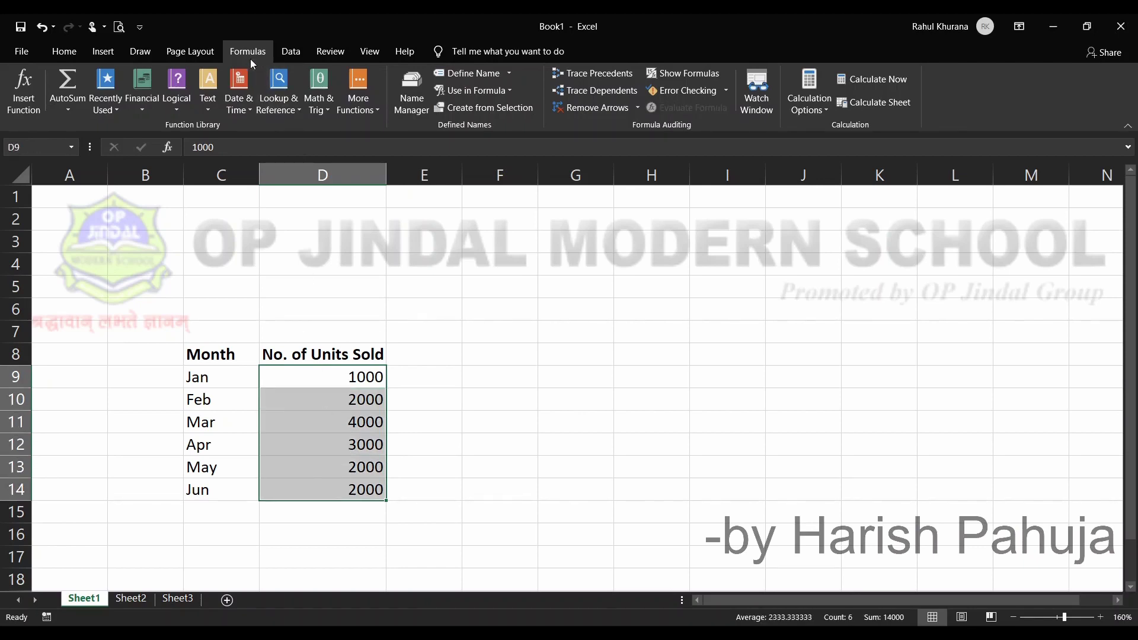
# Define the name No._of_Units_Sold for Sheet1!$D$9:$D$14 and check it in the Name Box.
pyautogui.click(470, 74)
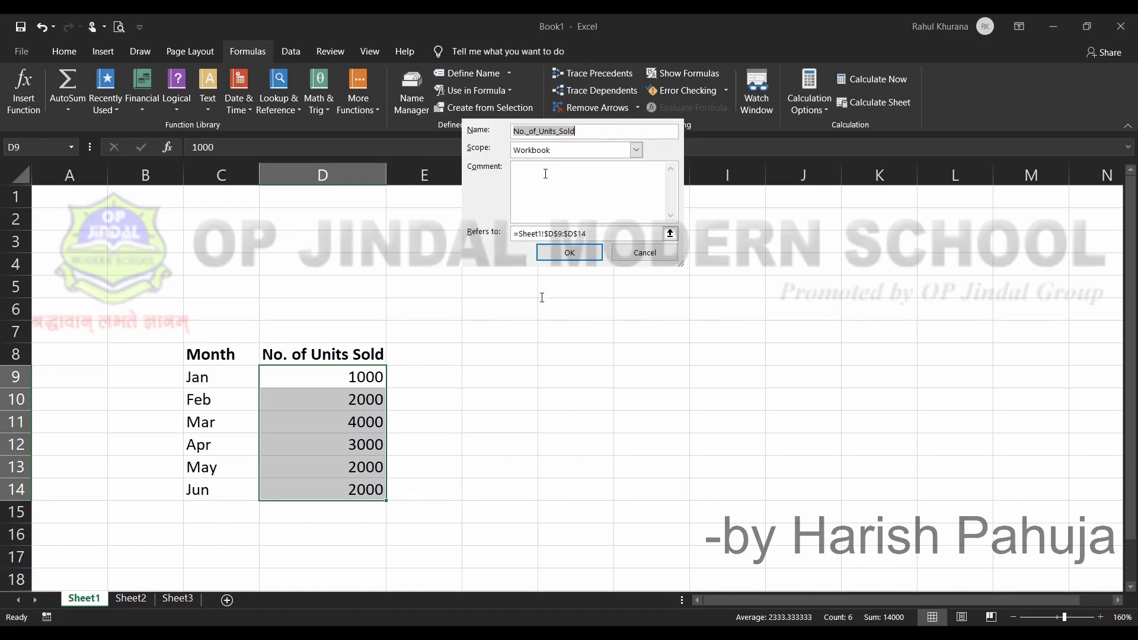
pyautogui.press('Return')
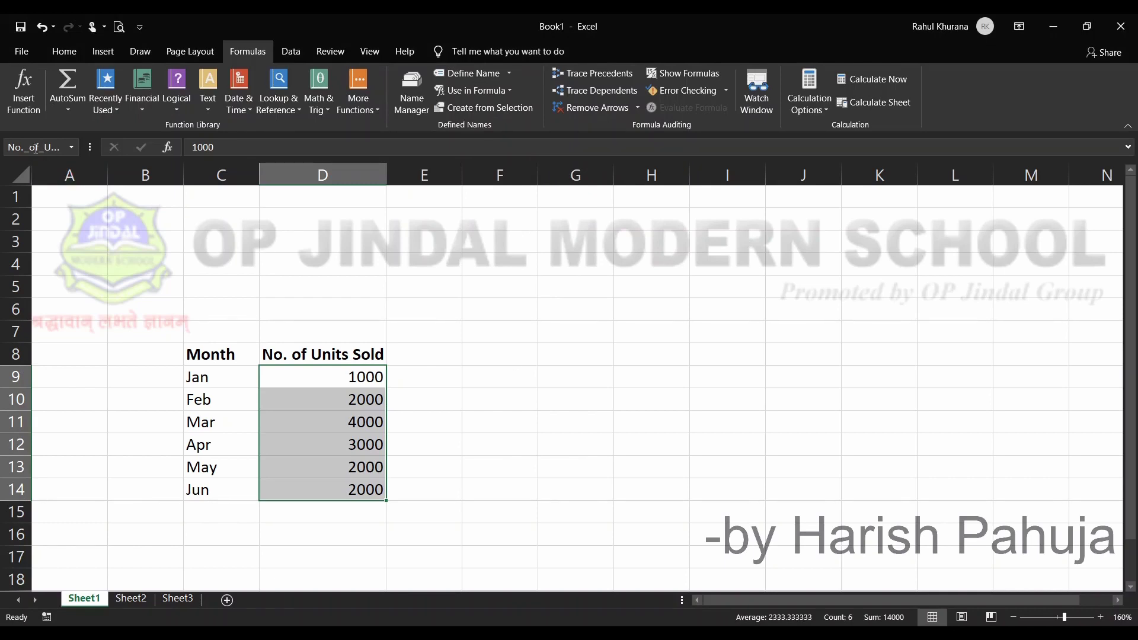
pyautogui.click(36, 147)
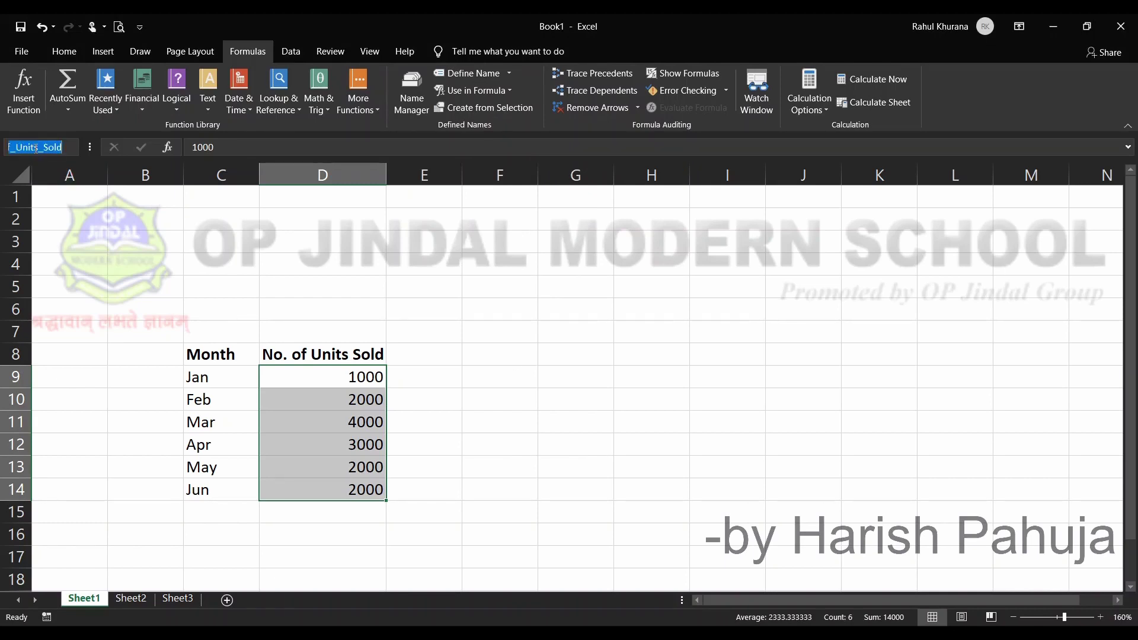
# Enter =SUM(No._of_Units_Sold) in D15 for a 14000 total, then return to Sheet2.
pyautogui.click(83, 203)
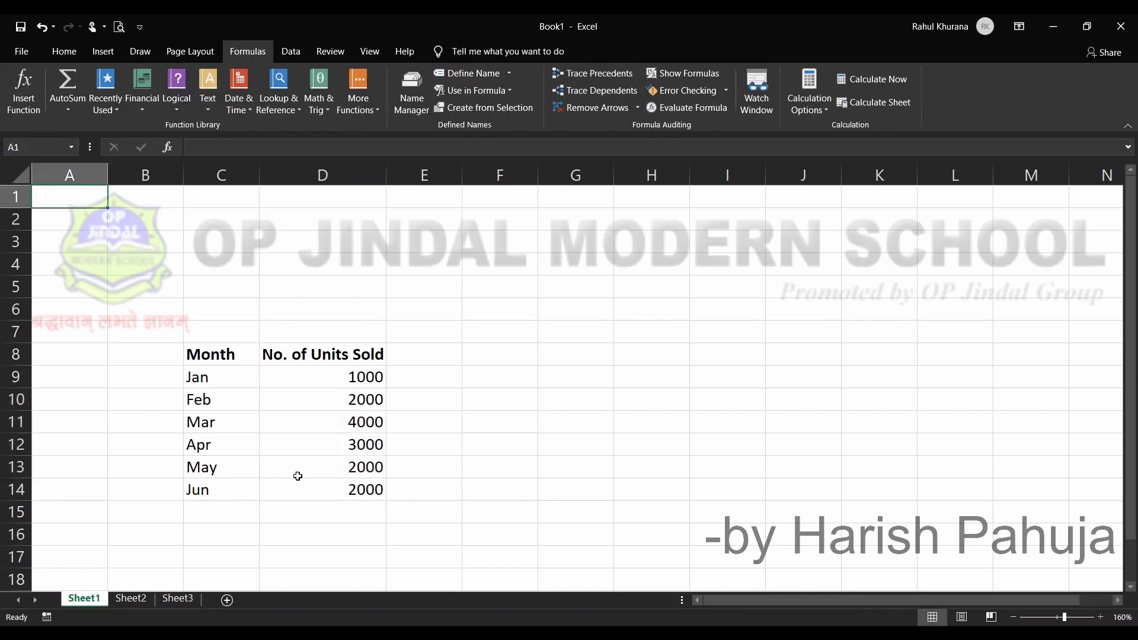
pyautogui.click(300, 517)
pyautogui.write('=')
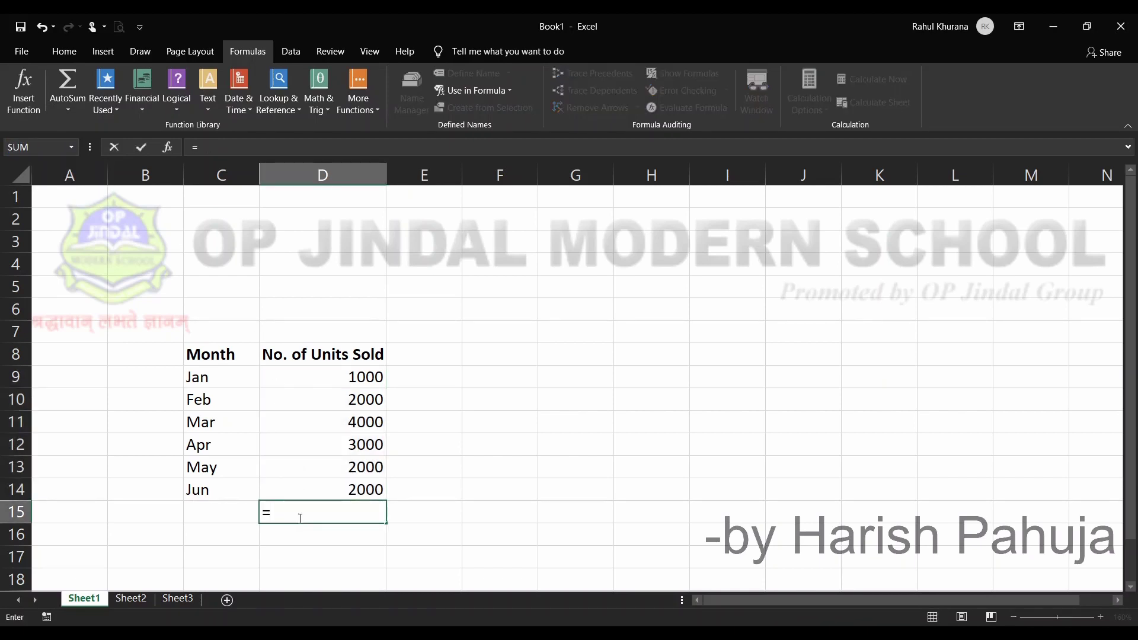
pyautogui.write('SUM(')
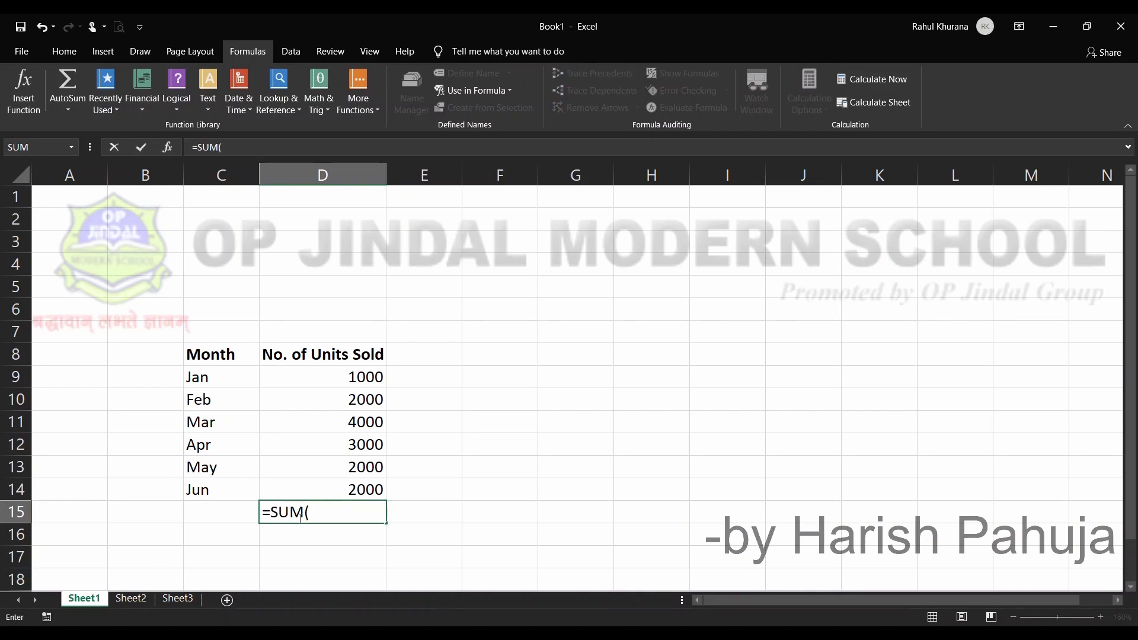
pyautogui.click(305, 378)
pyautogui.moveTo(304, 378); pyautogui.dragTo(312, 488)
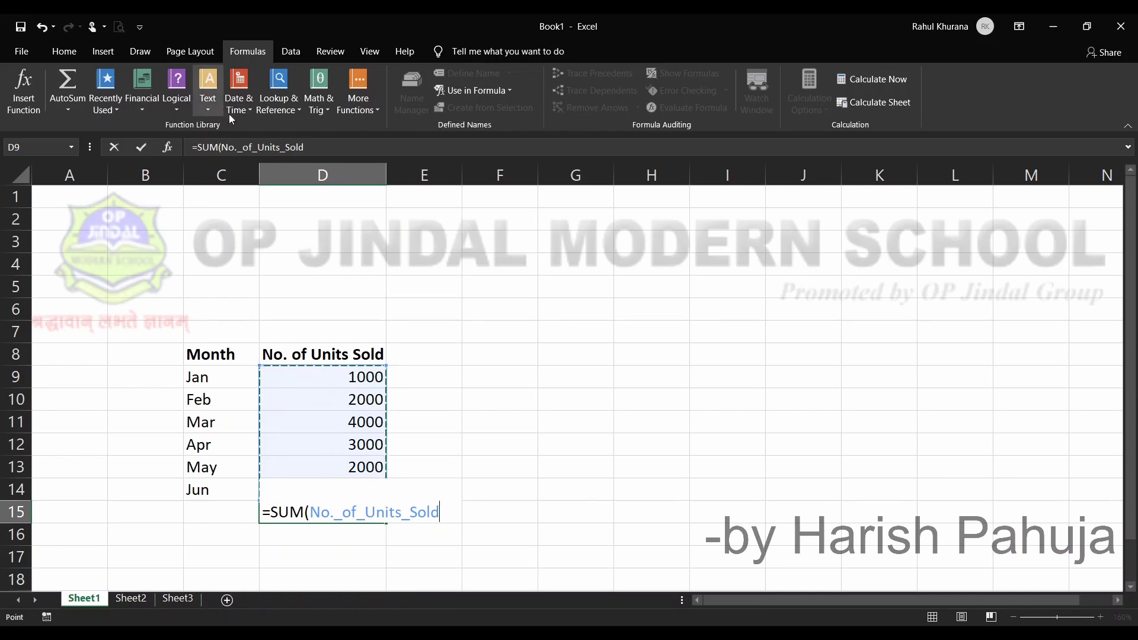
pyautogui.click(309, 147)
pyautogui.write(')')
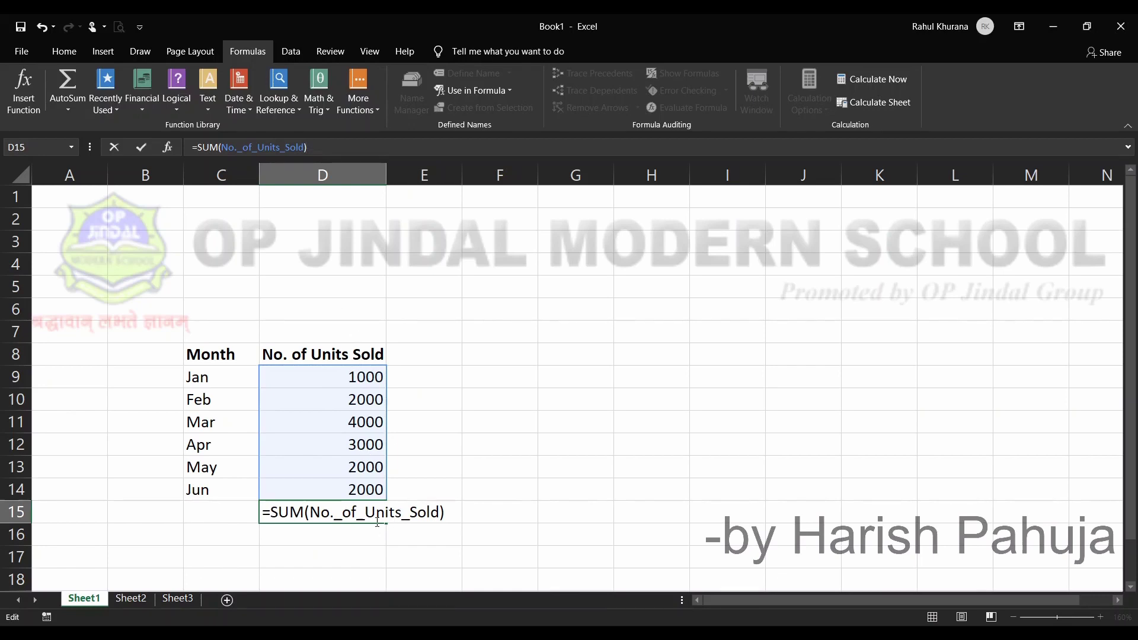
pyautogui.press('Return')
pyautogui.press('Up')
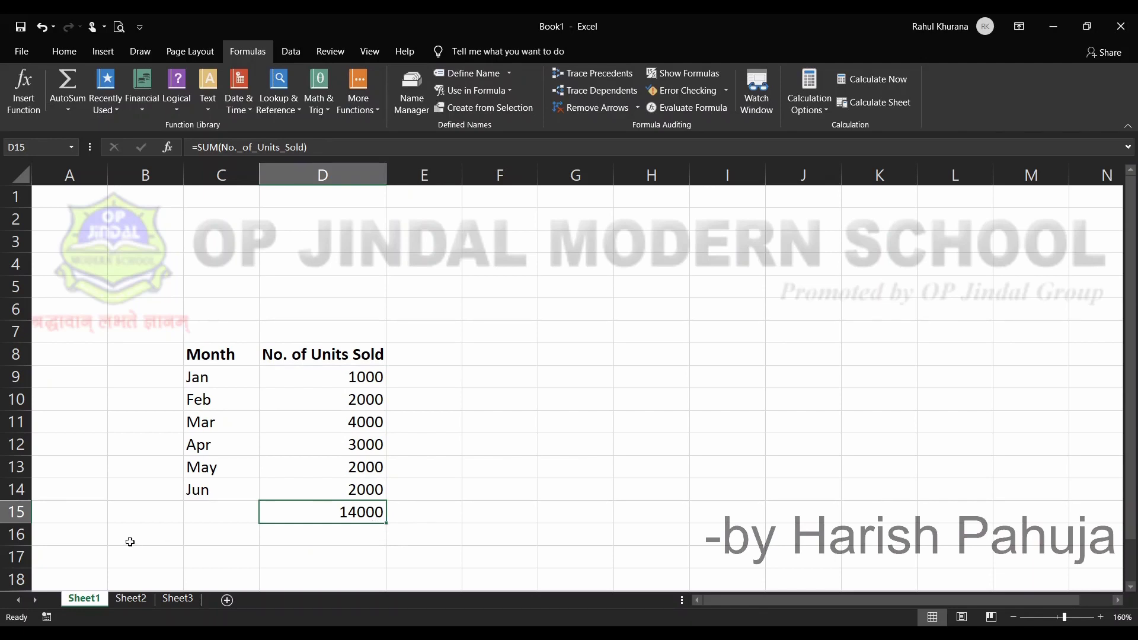
pyautogui.click(130, 600)
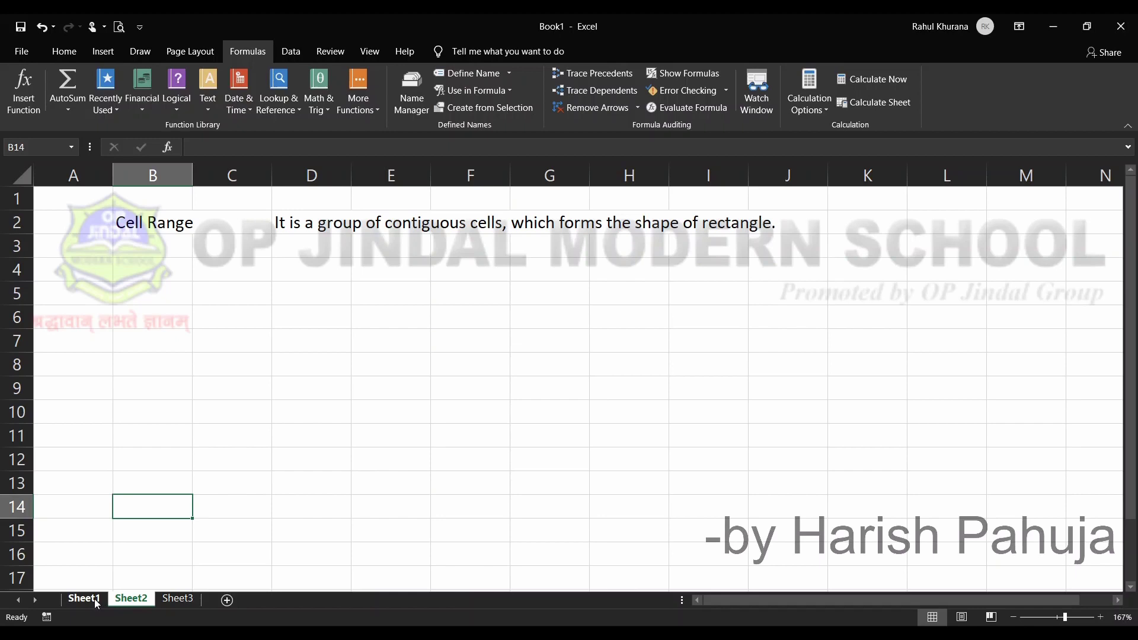
pyautogui.click(97, 599)
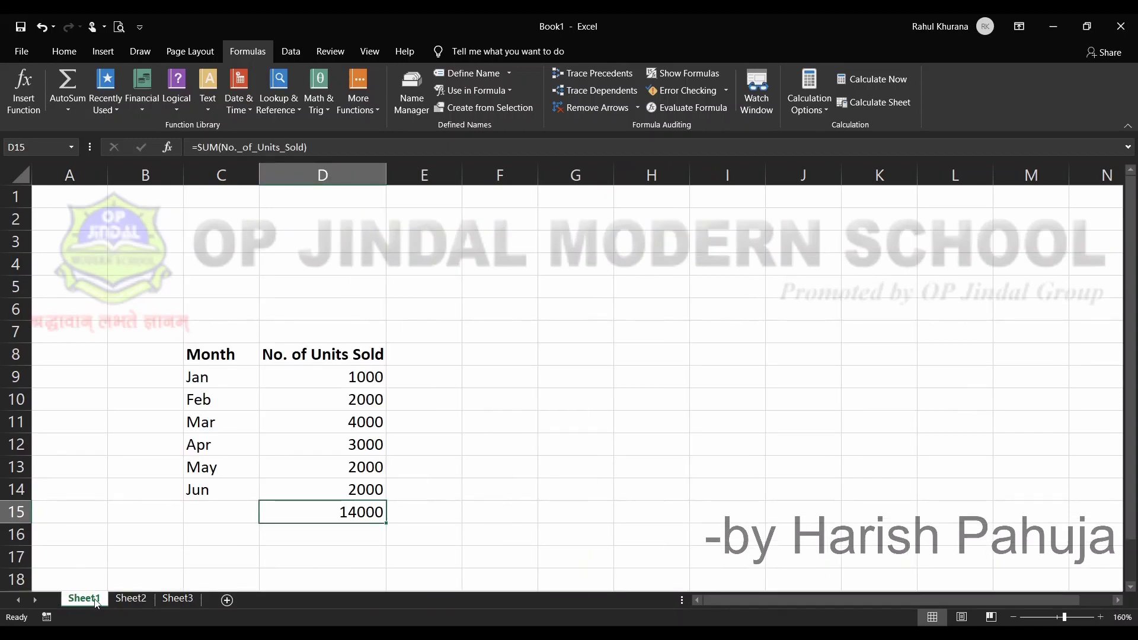